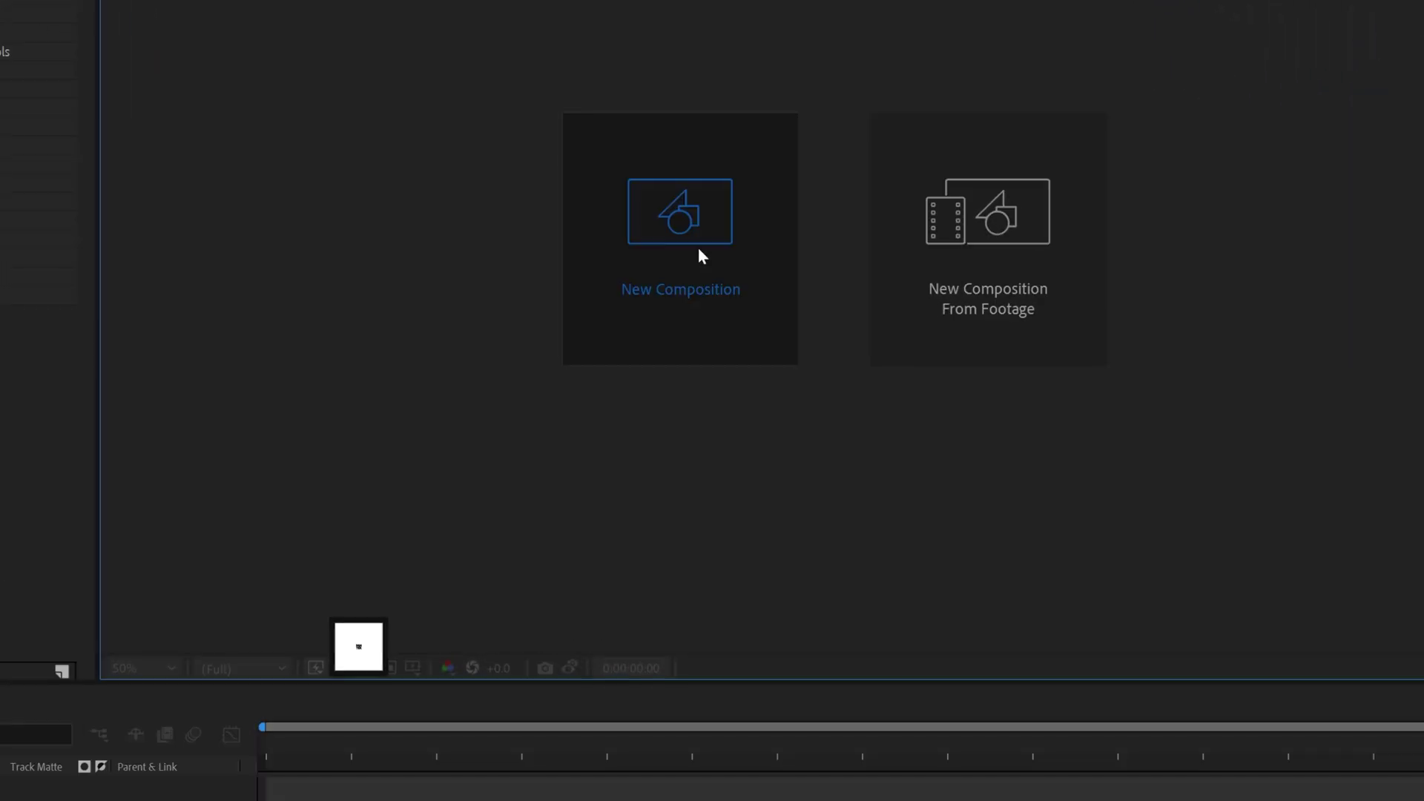
# Step: Create a 2-second HD 1920x1080 29.97 fps composition named BG
pyautogui.click(693, 289)
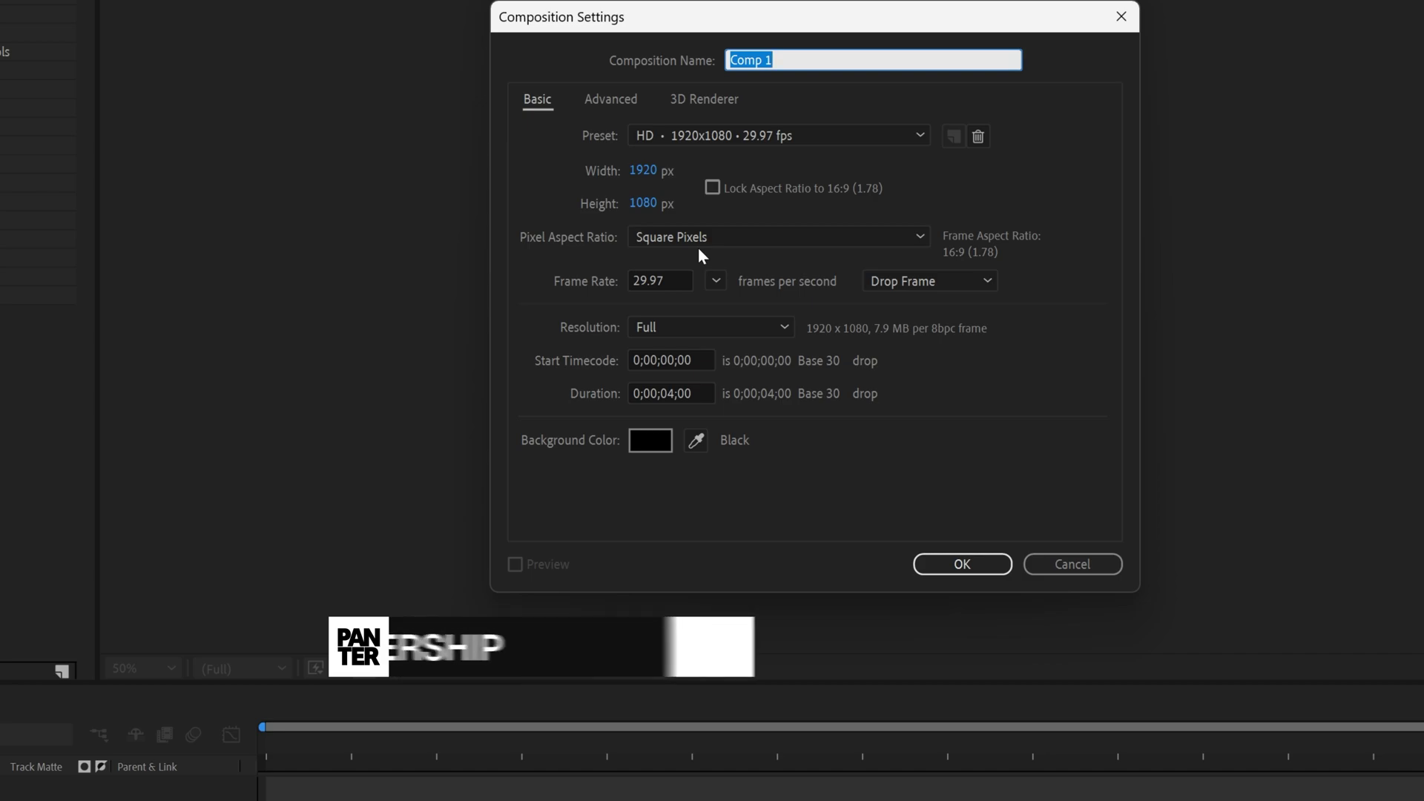
pyautogui.write('BG')
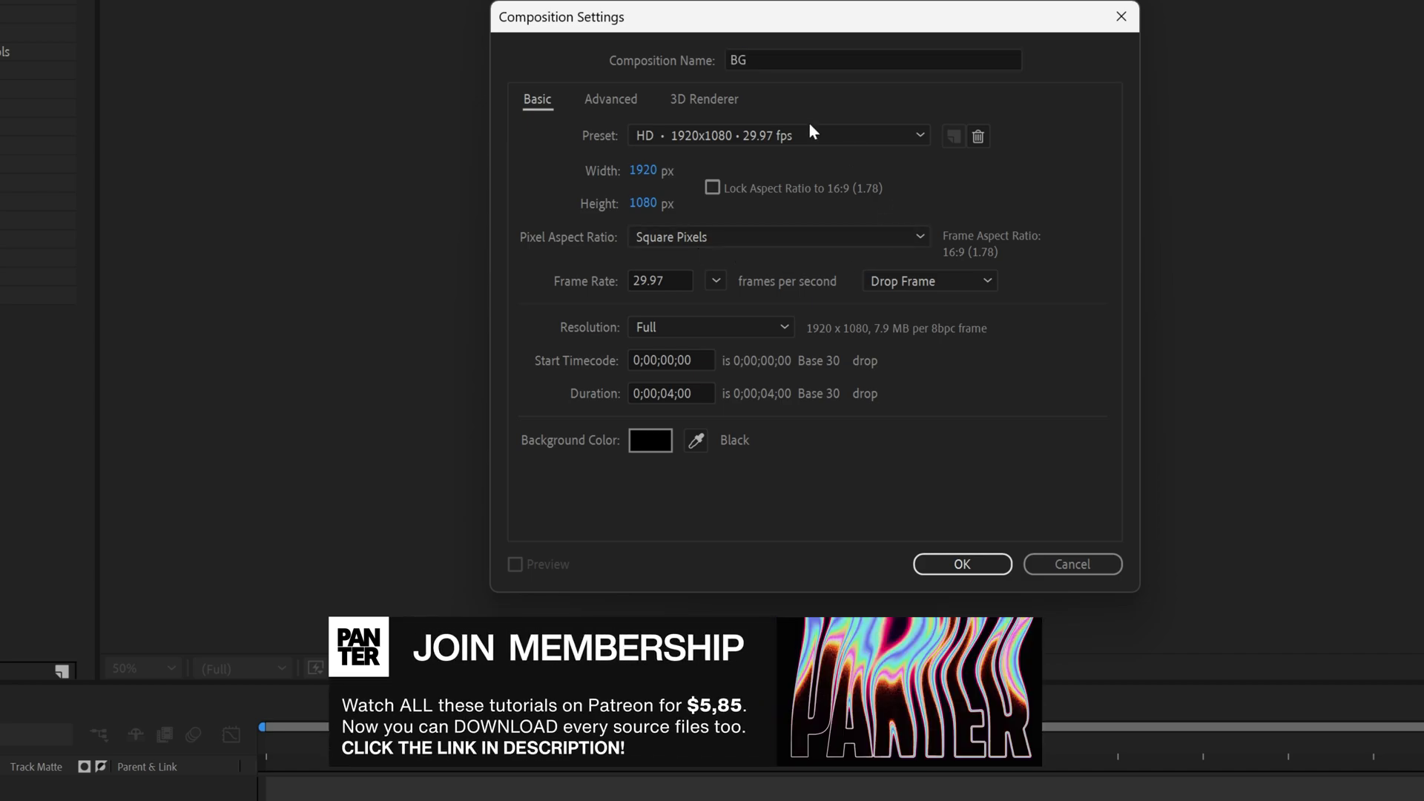
pyautogui.click(810, 128)
pyautogui.click(775, 234)
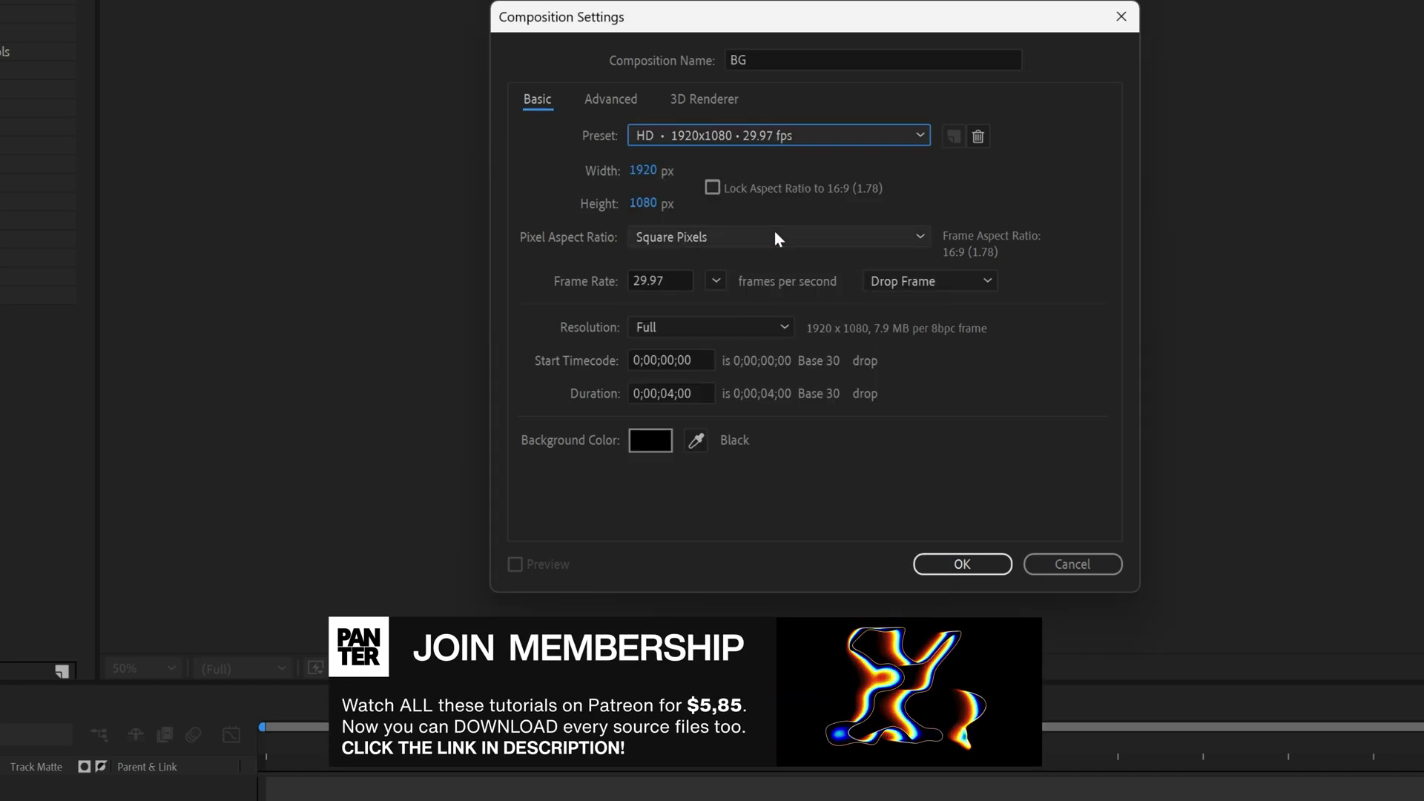
pyautogui.doubleClick(674, 393)
pyautogui.write('02')
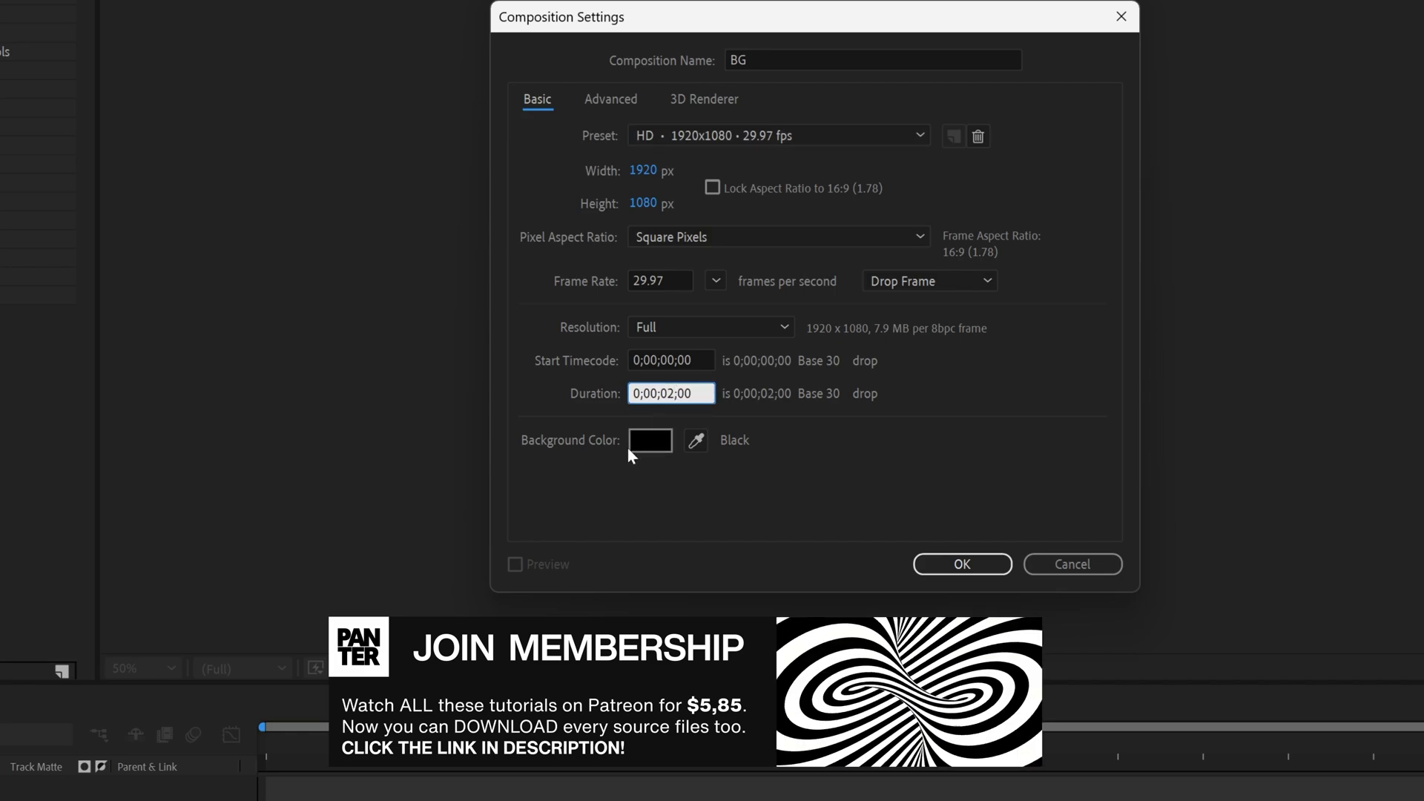
pyautogui.click(962, 563)
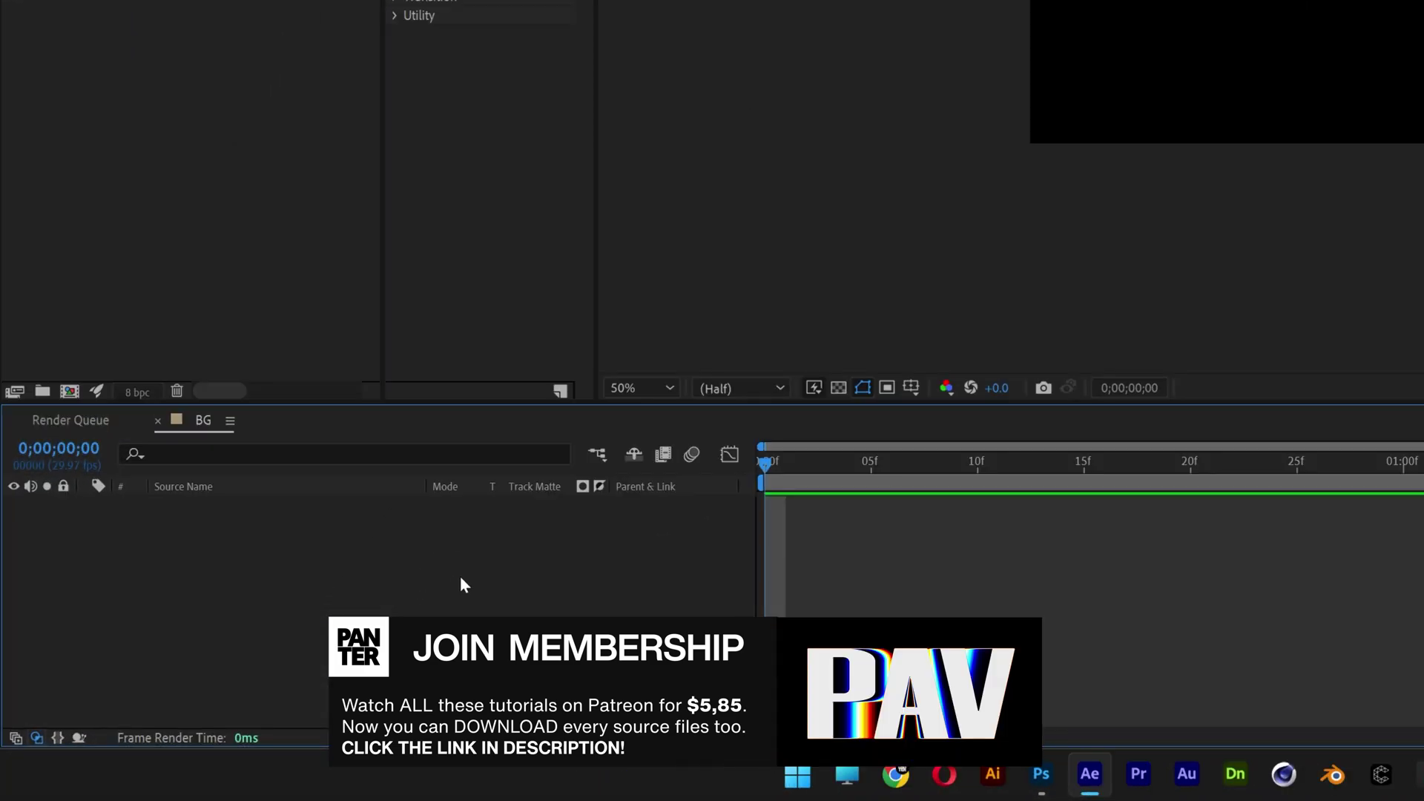
# Step: Add a new 1920x1080 solid layer to the BG composition
pyautogui.rightClick(461, 579)
pyautogui.moveTo(675, 317)
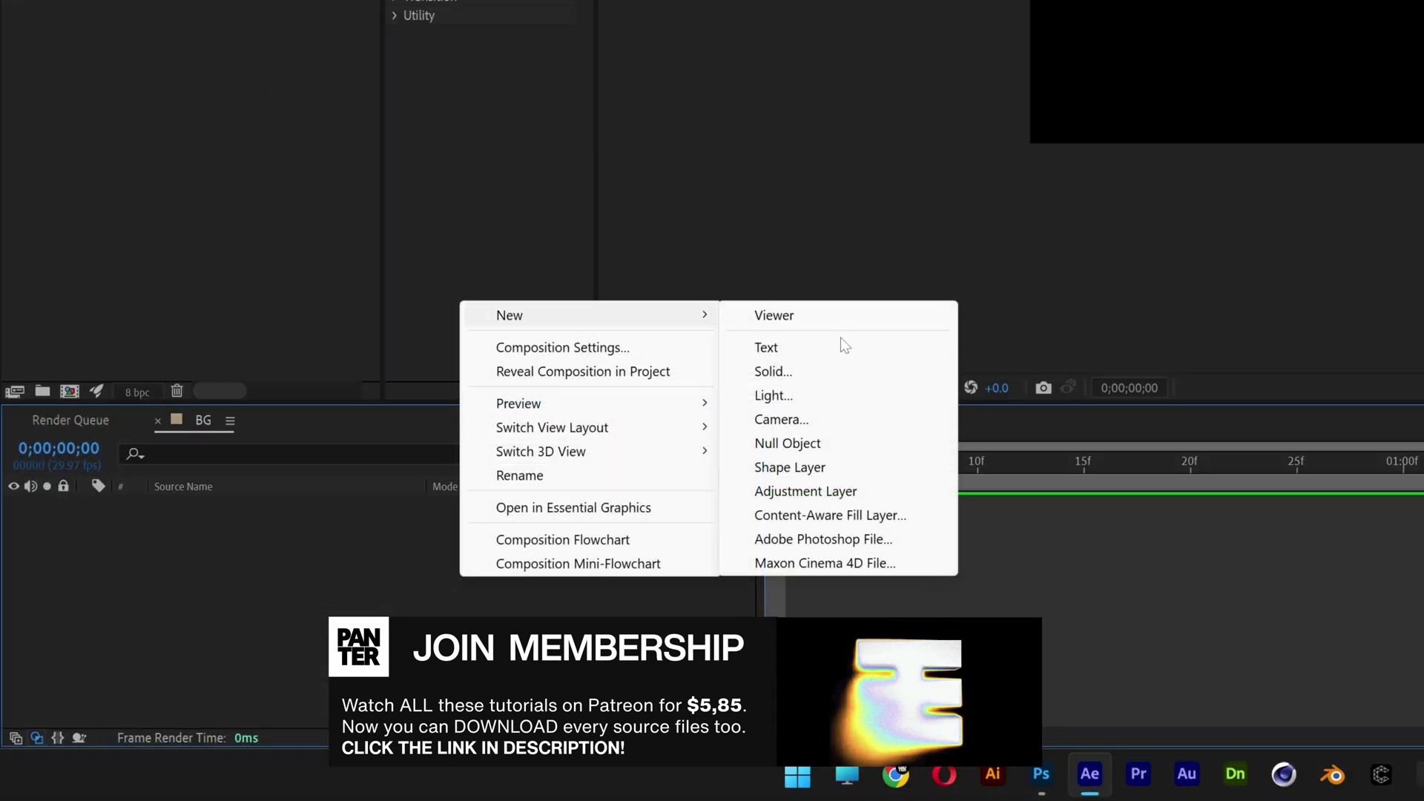
pyautogui.click(773, 371)
# Step: Name the solid Gradient and apply the 4-Color Gradient effect to it
pyautogui.write('Gradi')
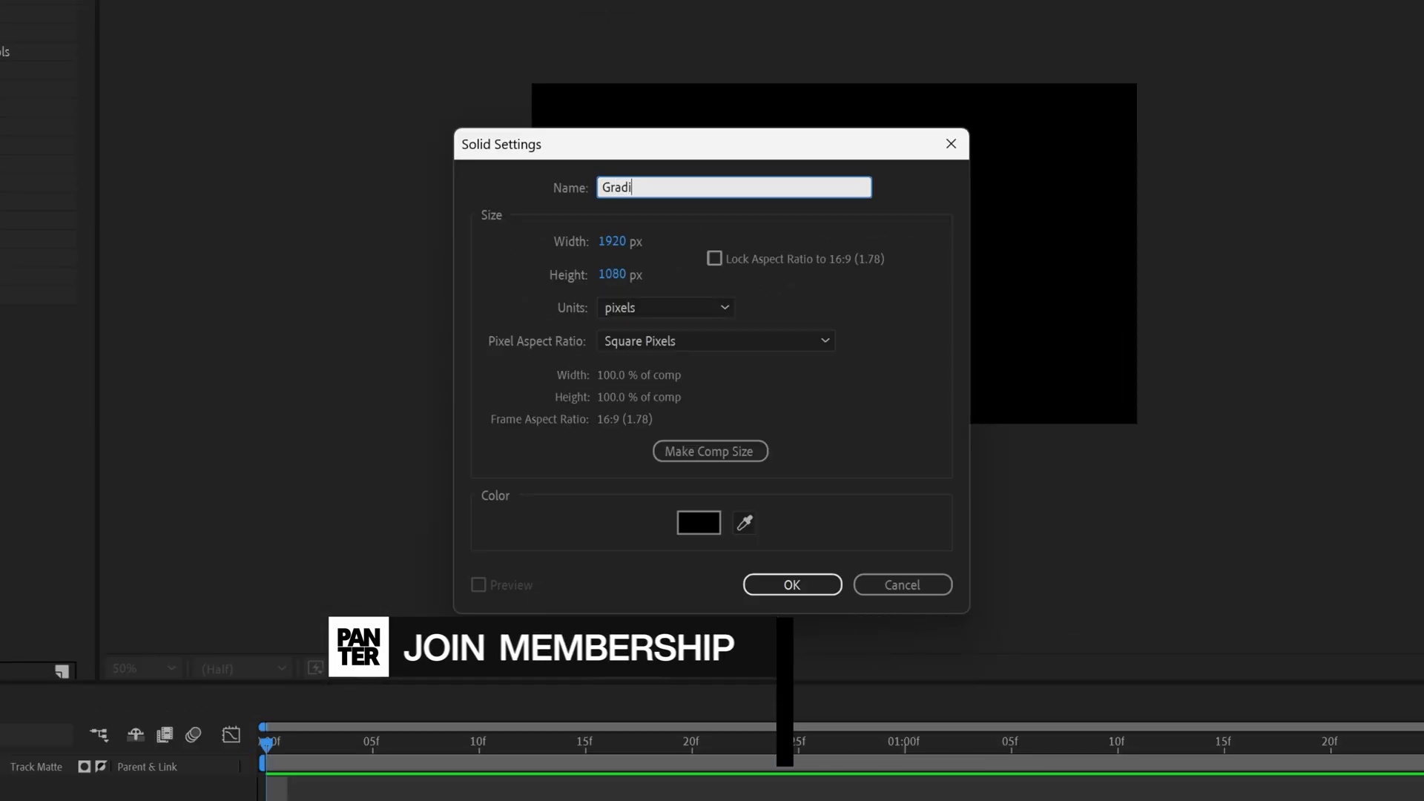
pyautogui.write('ent')
pyautogui.click(791, 586)
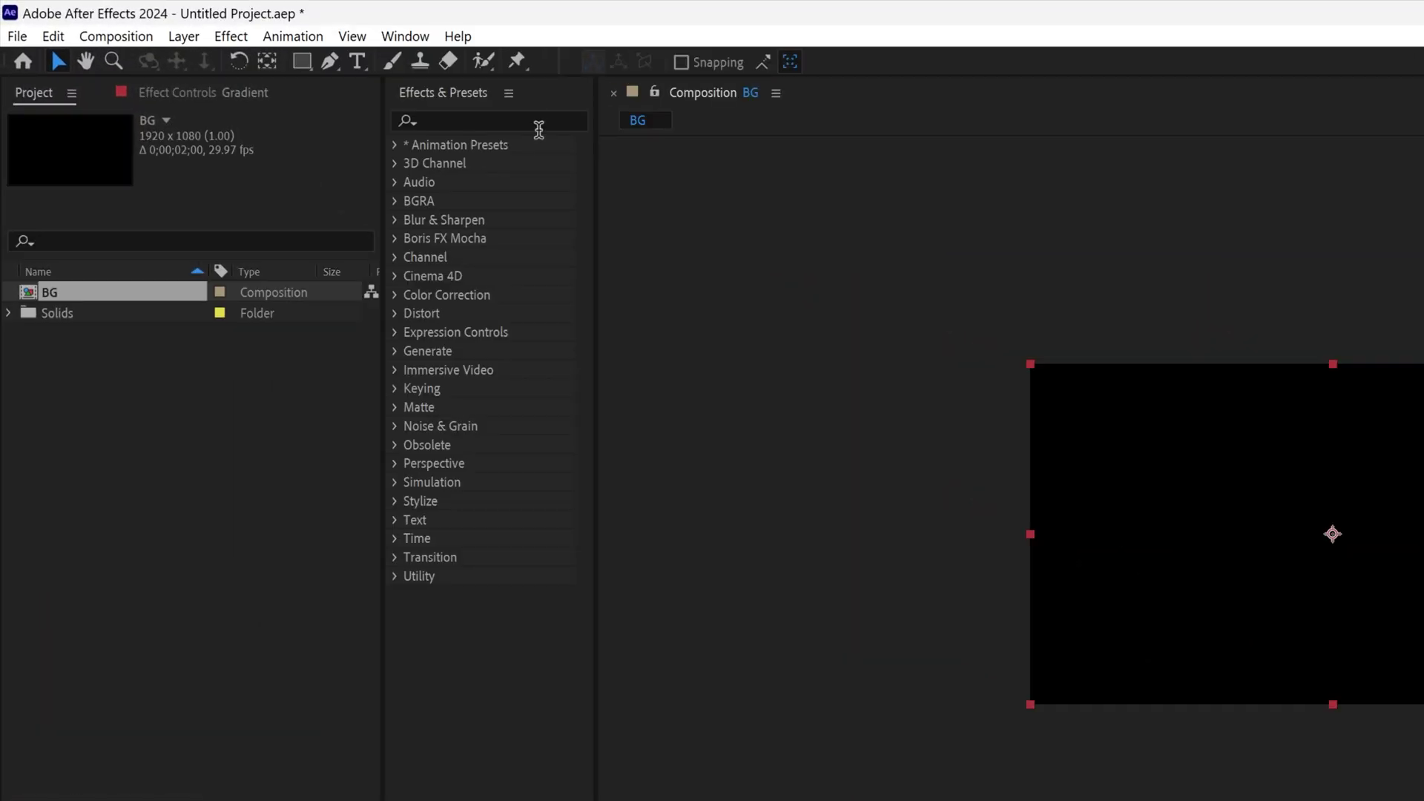
pyautogui.click(317, 73)
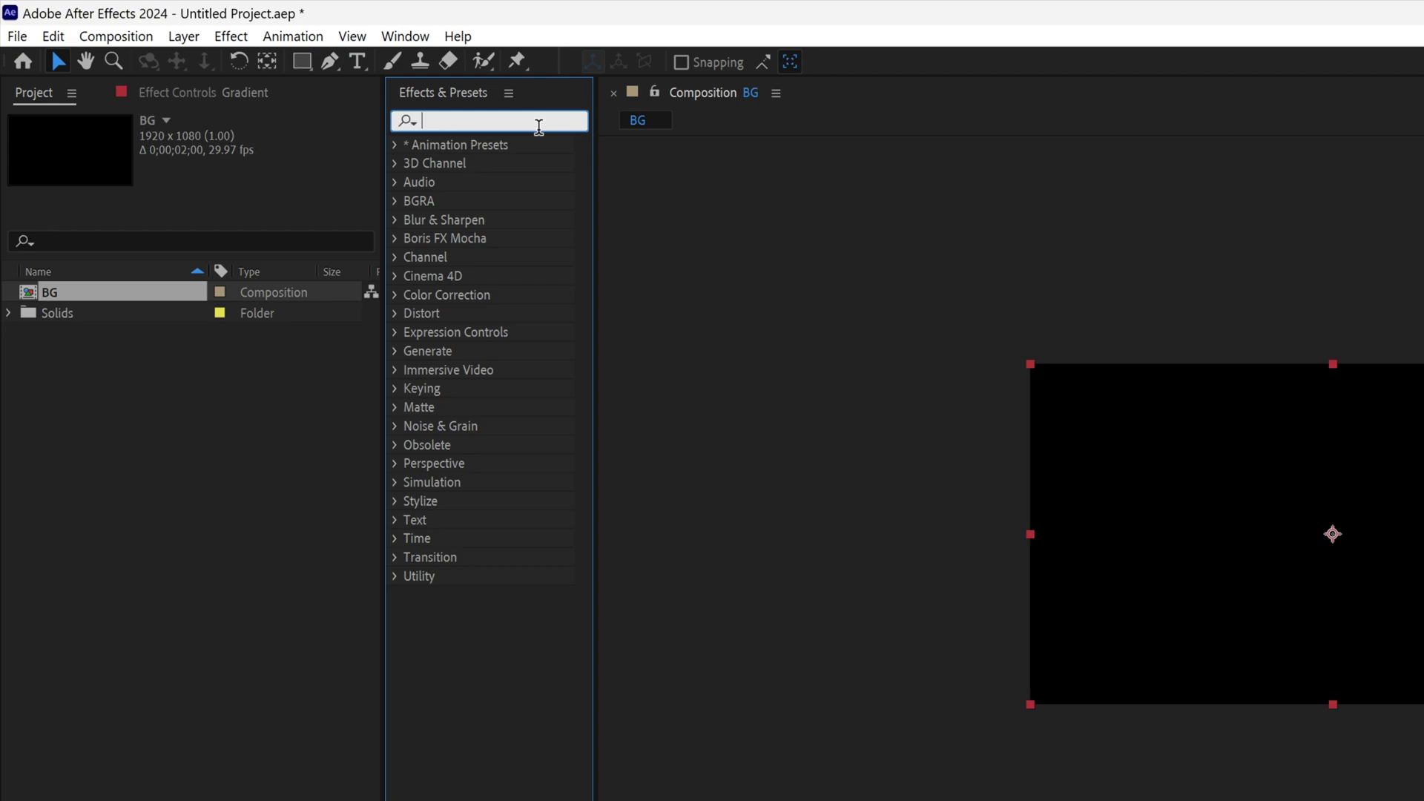
pyautogui.write('color gr')
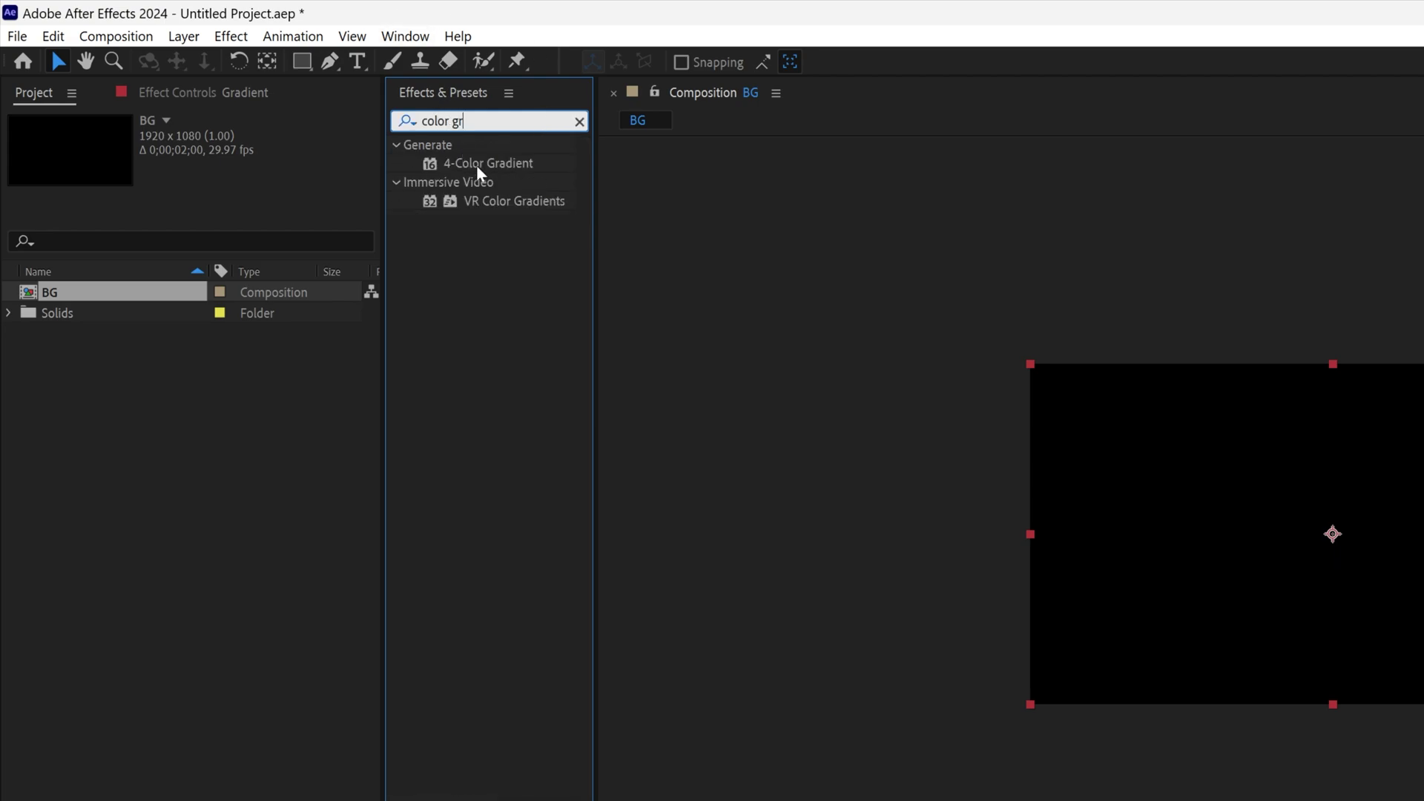
pyautogui.moveTo(500, 164); pyautogui.dragTo(269, 500)
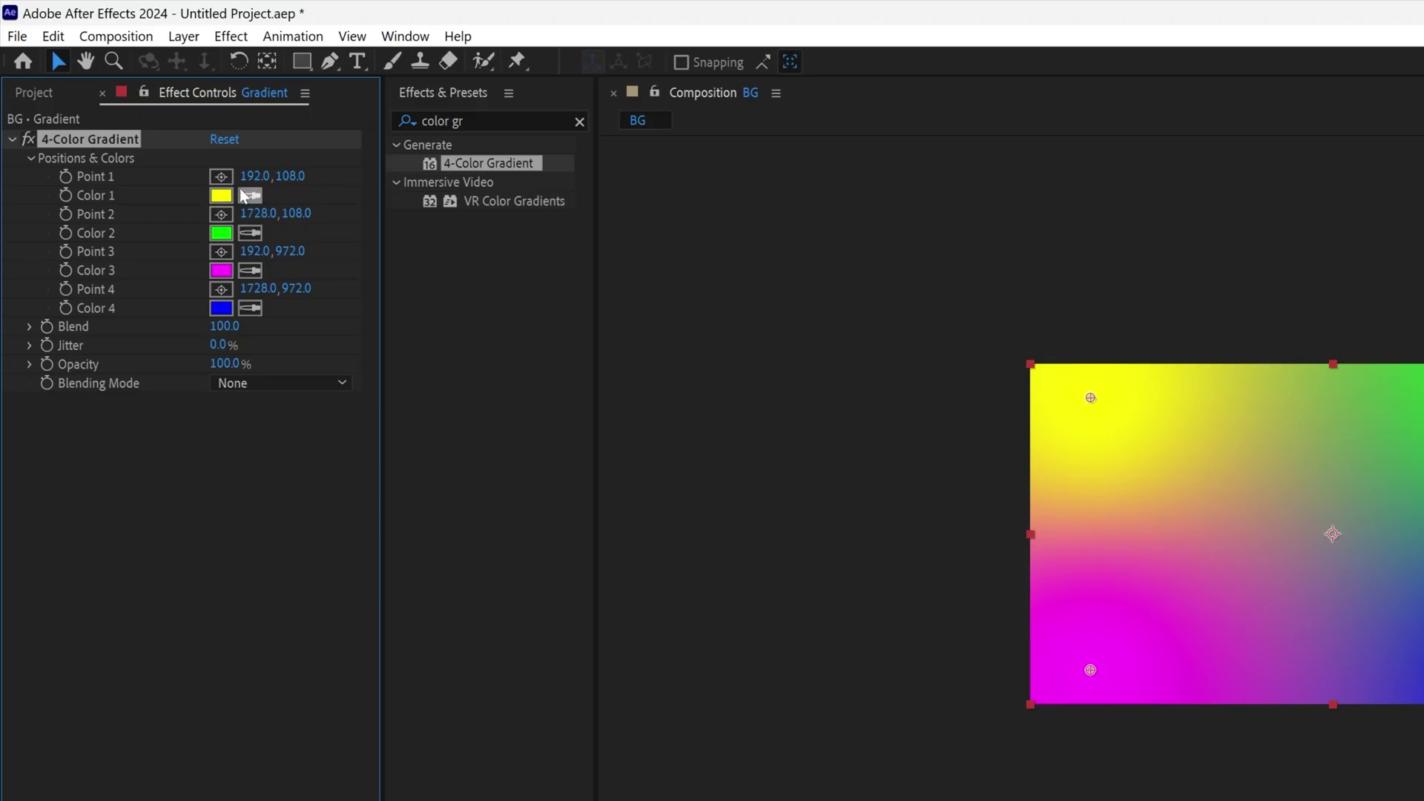
# Step: Set the gradient's Color 1 to light cyan and Color 2 to yellow
pyautogui.click(222, 195)
pyautogui.click(557, 796)
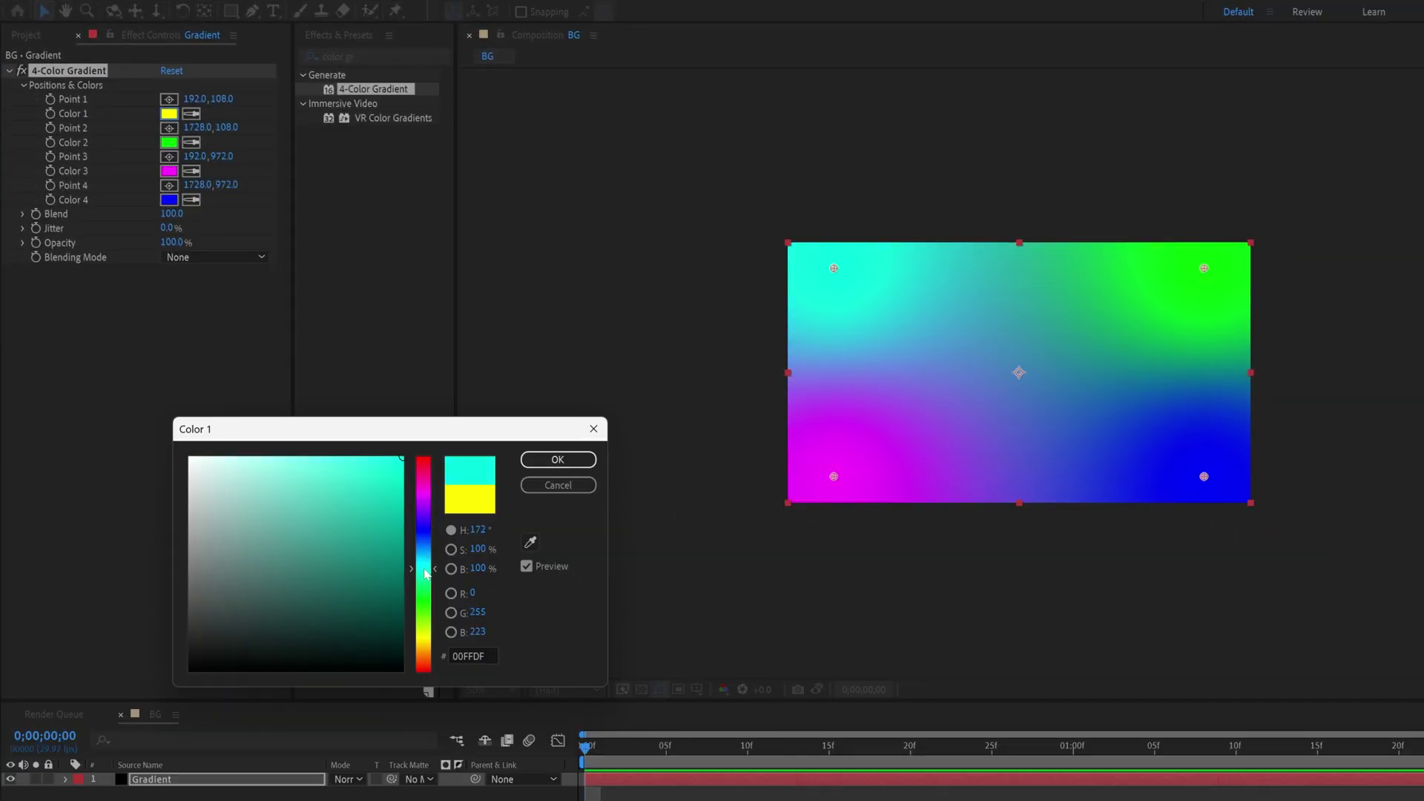
pyautogui.moveTo(381, 461); pyautogui.dragTo(323, 458)
pyautogui.click(558, 460)
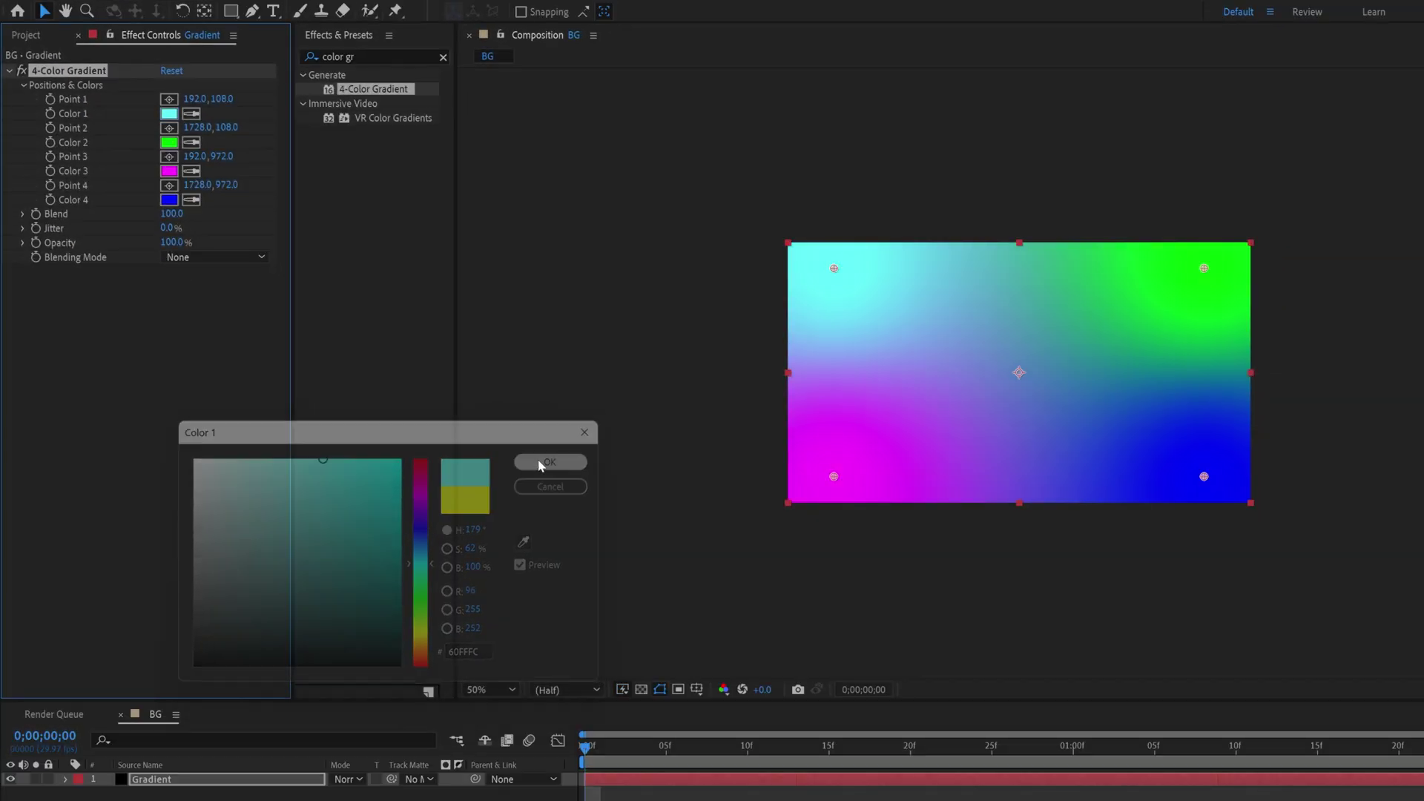
pyautogui.click(176, 145)
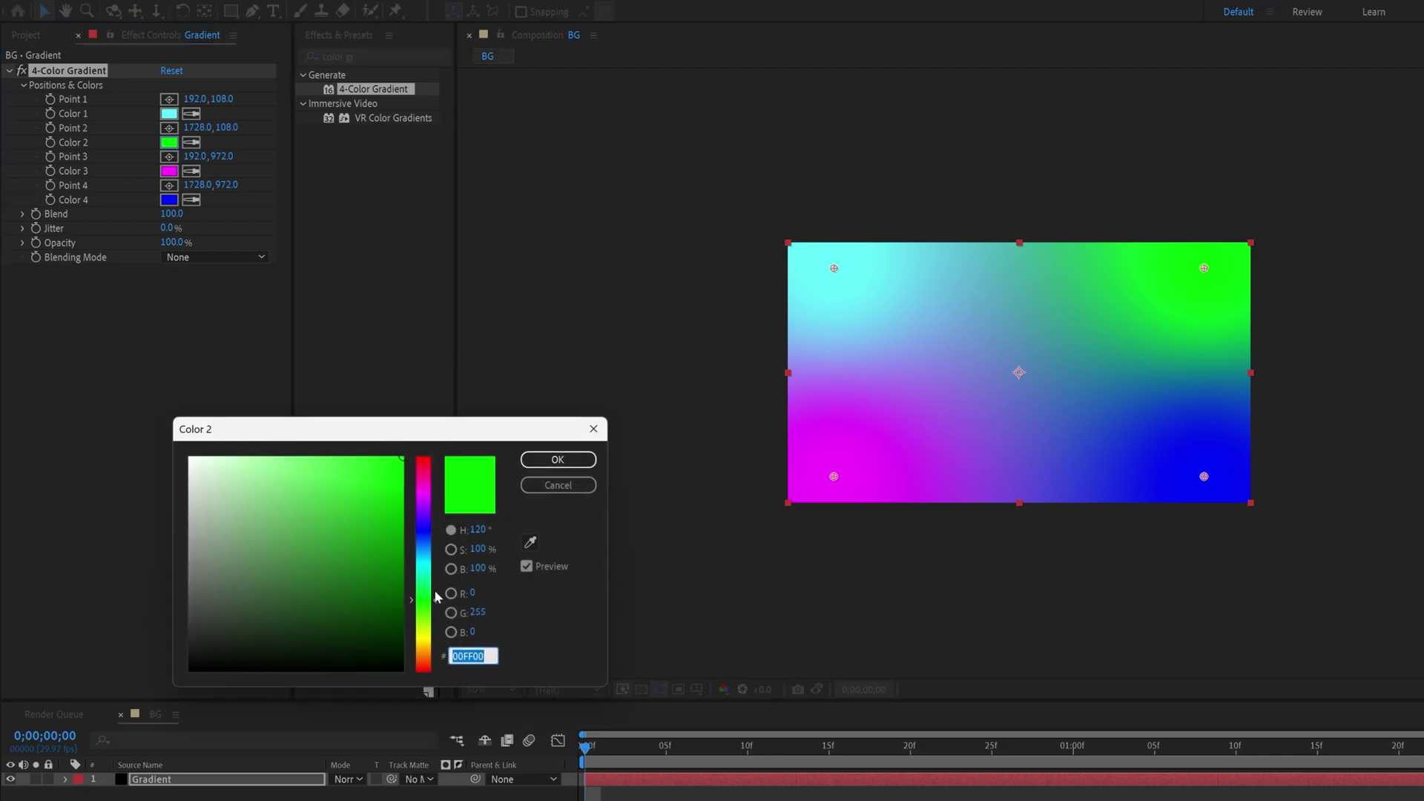
pyautogui.moveTo(437, 597); pyautogui.dragTo(436, 638)
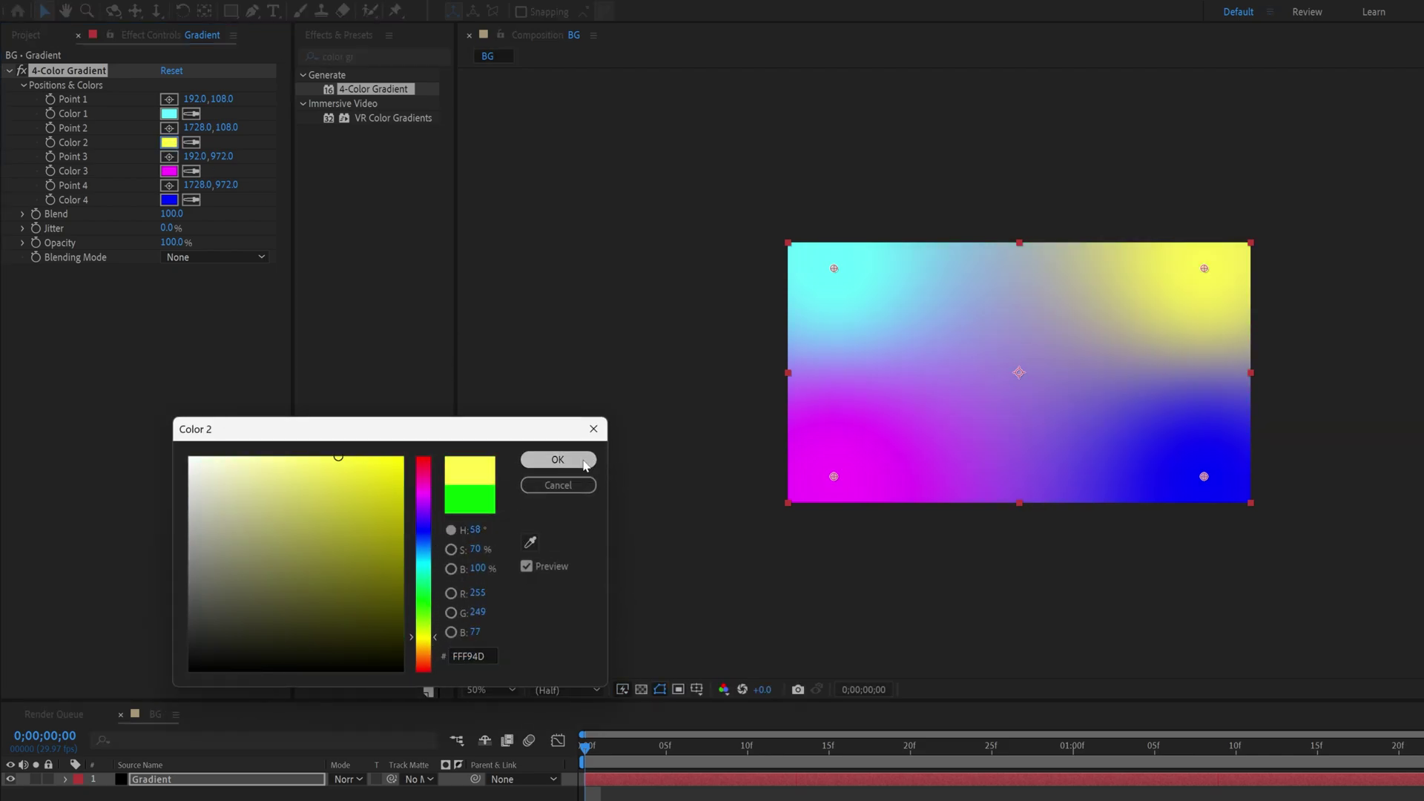
pyautogui.click(558, 460)
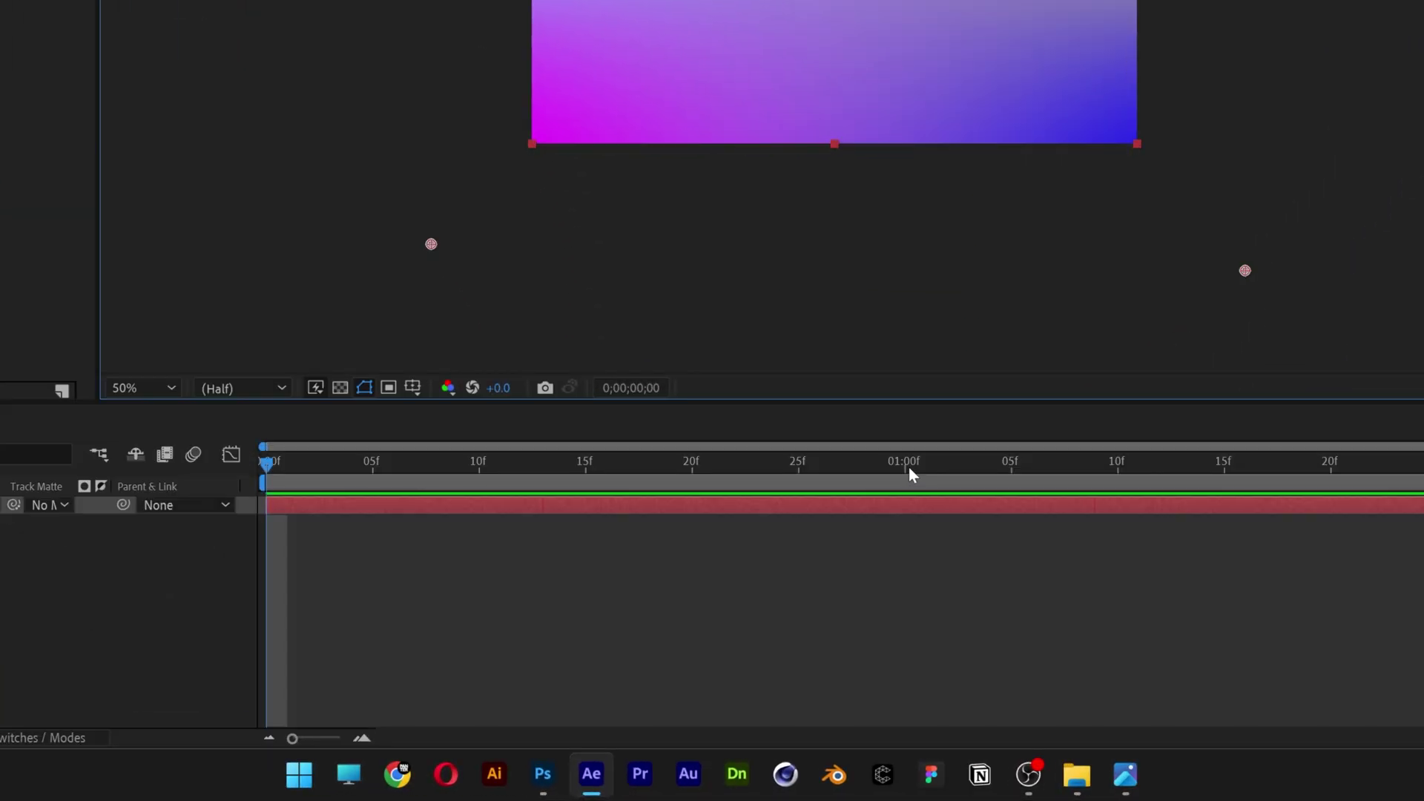
# Step: At 1 second, move all four gradient colour points in toward the frame centre
pyautogui.click(826, 599)
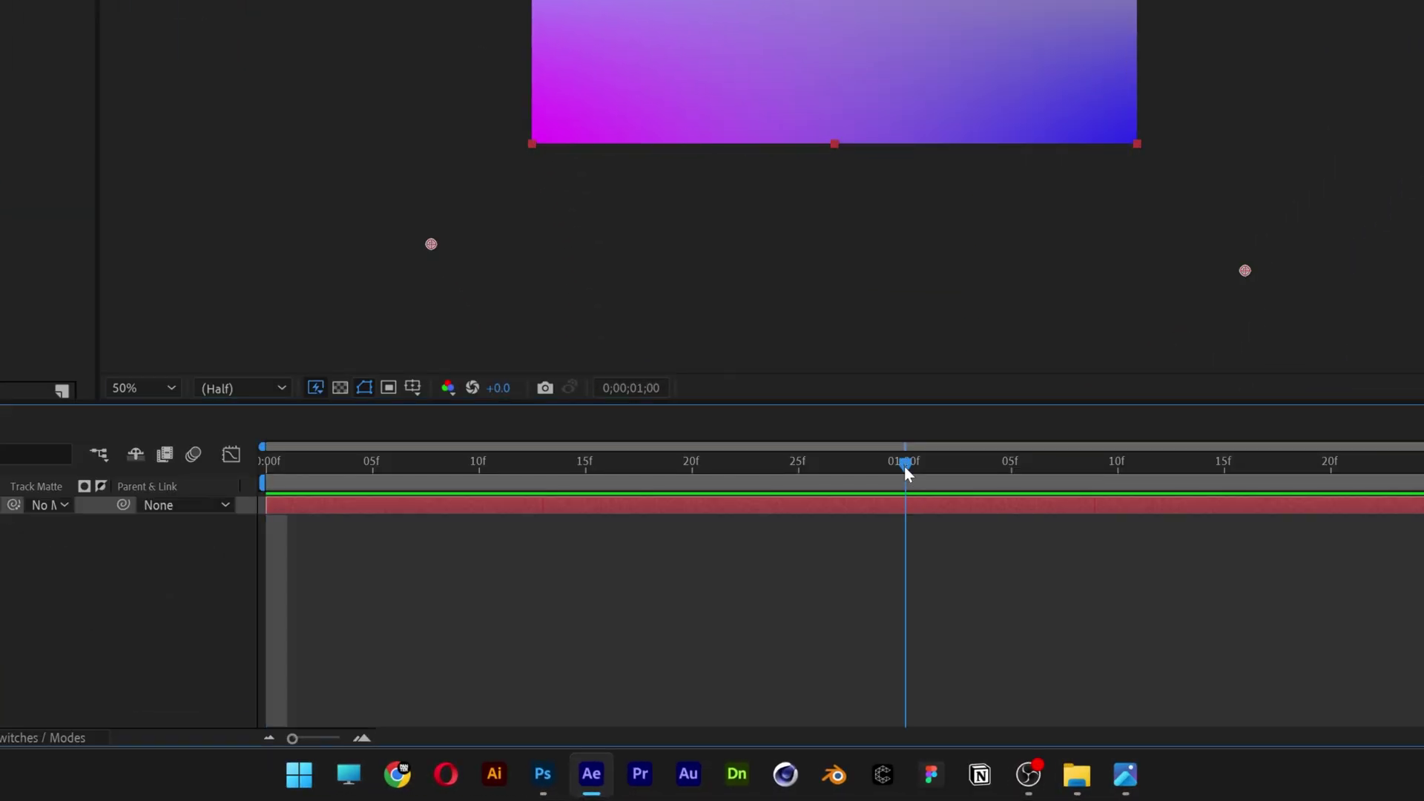
pyautogui.moveTo(433, 246); pyautogui.dragTo(871, 0)
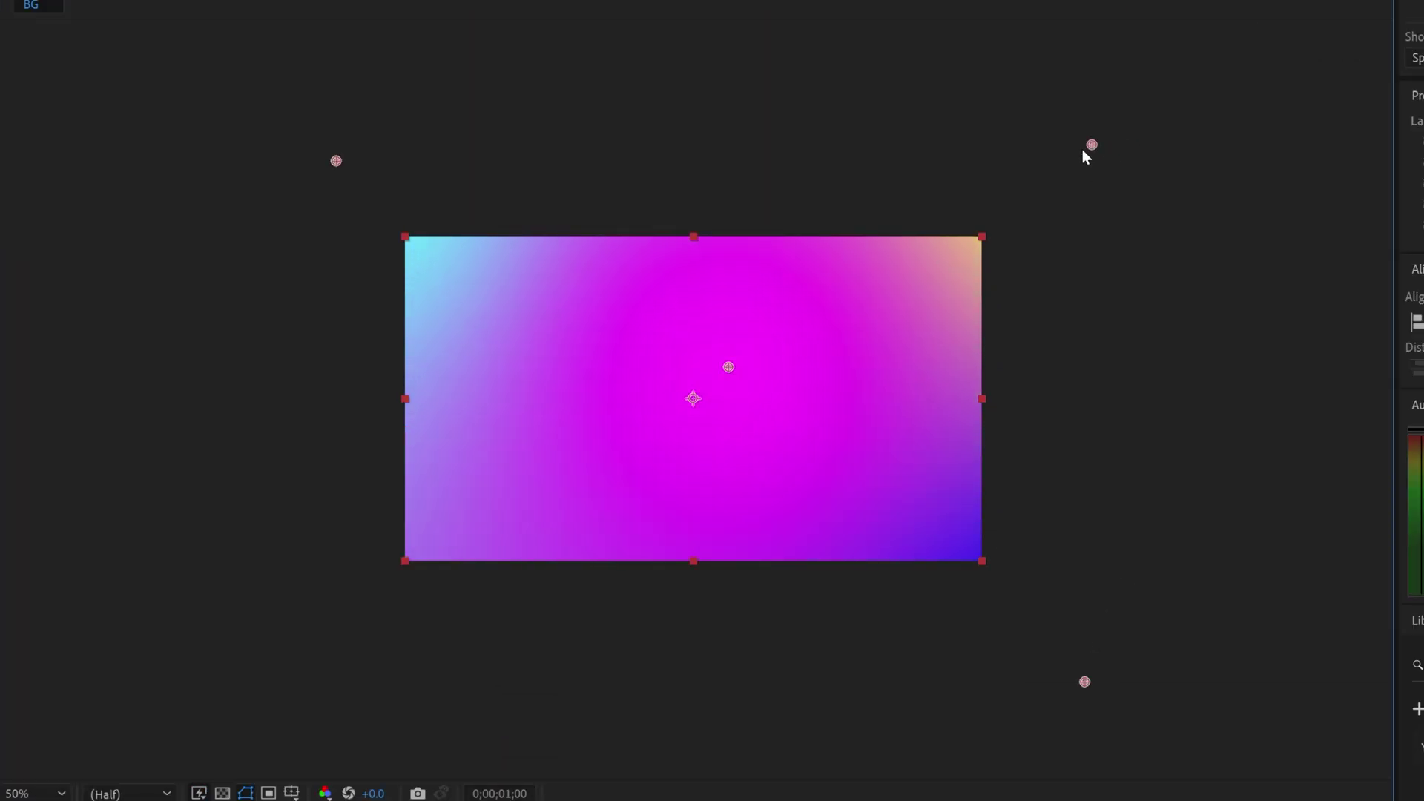
pyautogui.moveTo(1083, 149); pyautogui.dragTo(594, 438)
pyautogui.moveTo(336, 161); pyautogui.dragTo(723, 475)
pyautogui.moveTo(1084, 681); pyautogui.dragTo(633, 358)
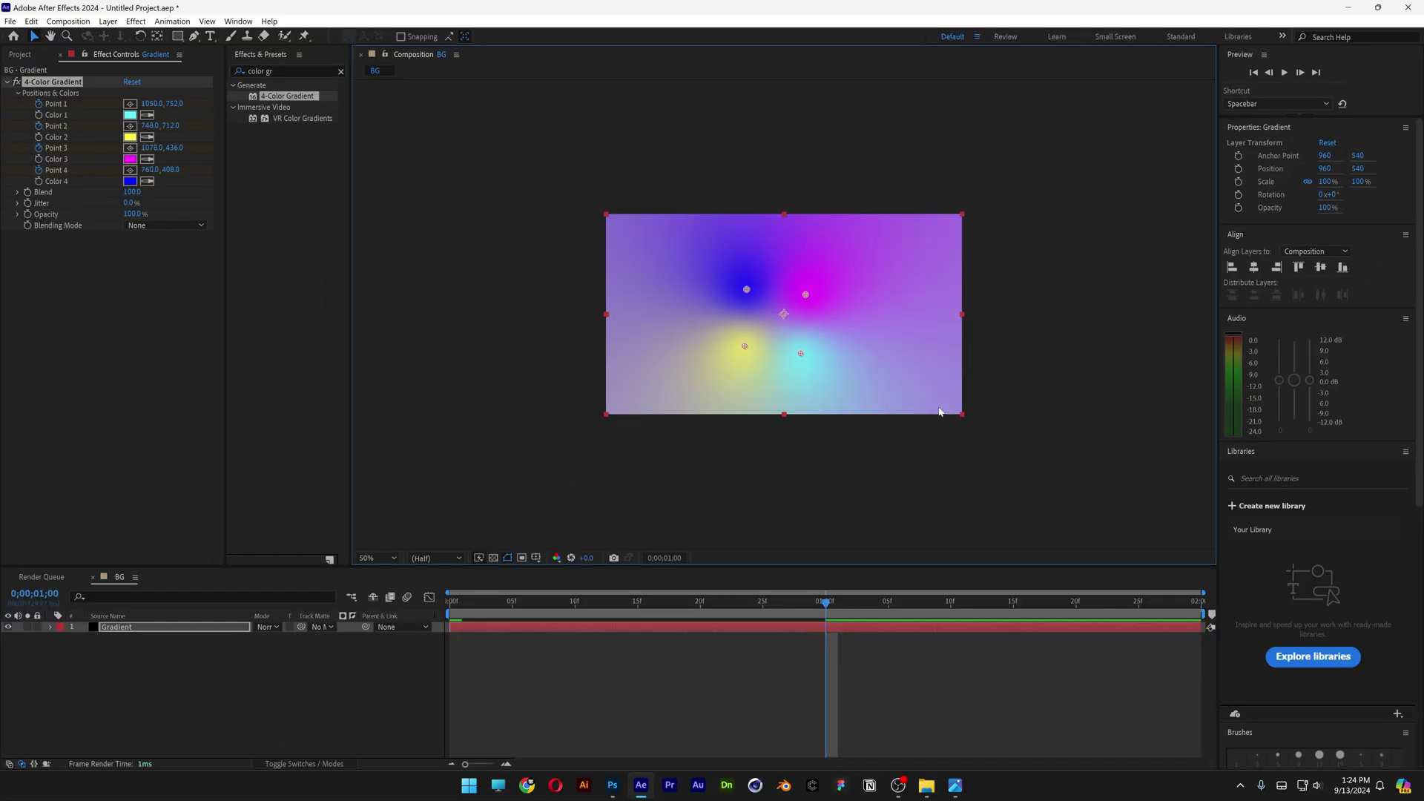
# Step: Copy the four starting Point keyframes and paste them at 1;18
pyautogui.press('u')
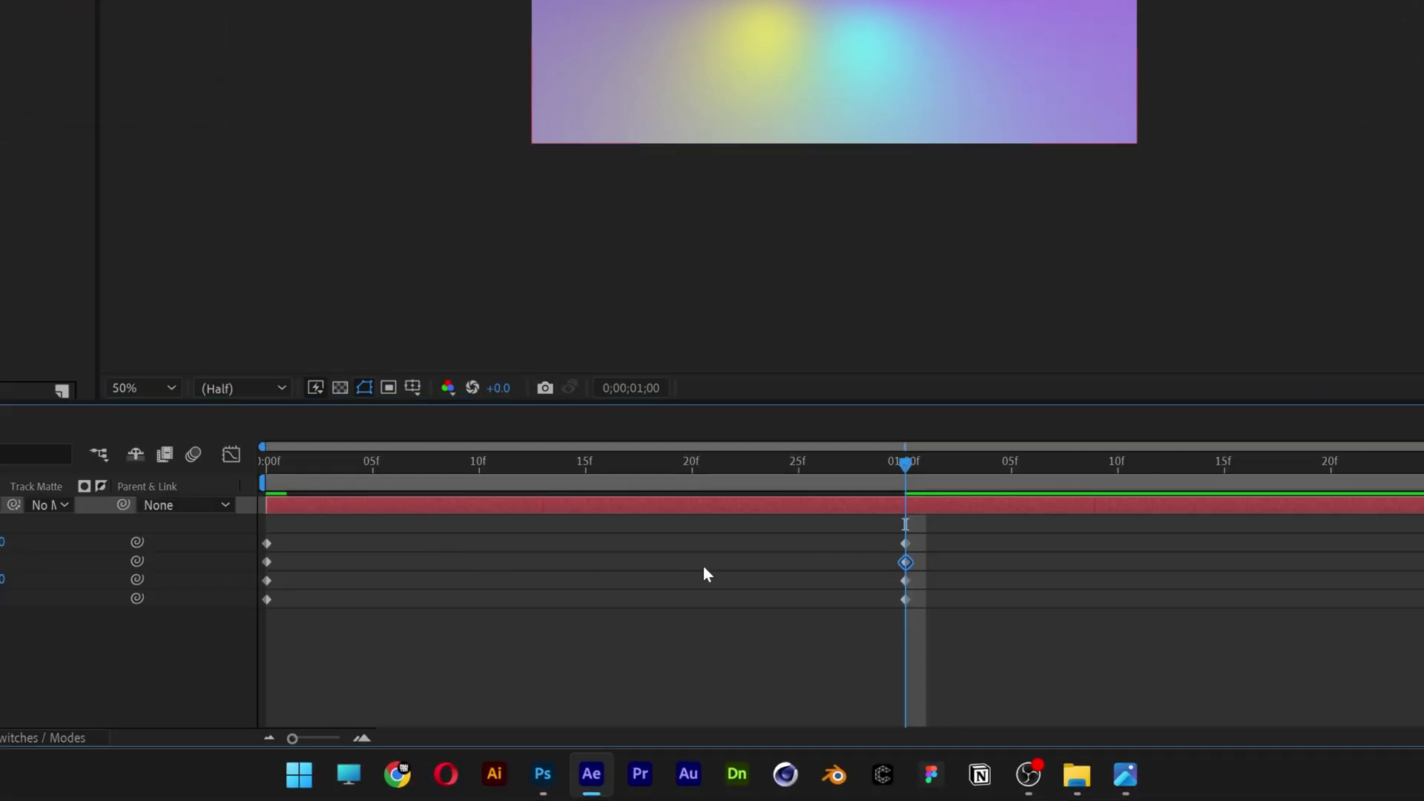
pyautogui.click(843, 651)
pyautogui.moveTo(647, 647); pyautogui.dragTo(249, 529)
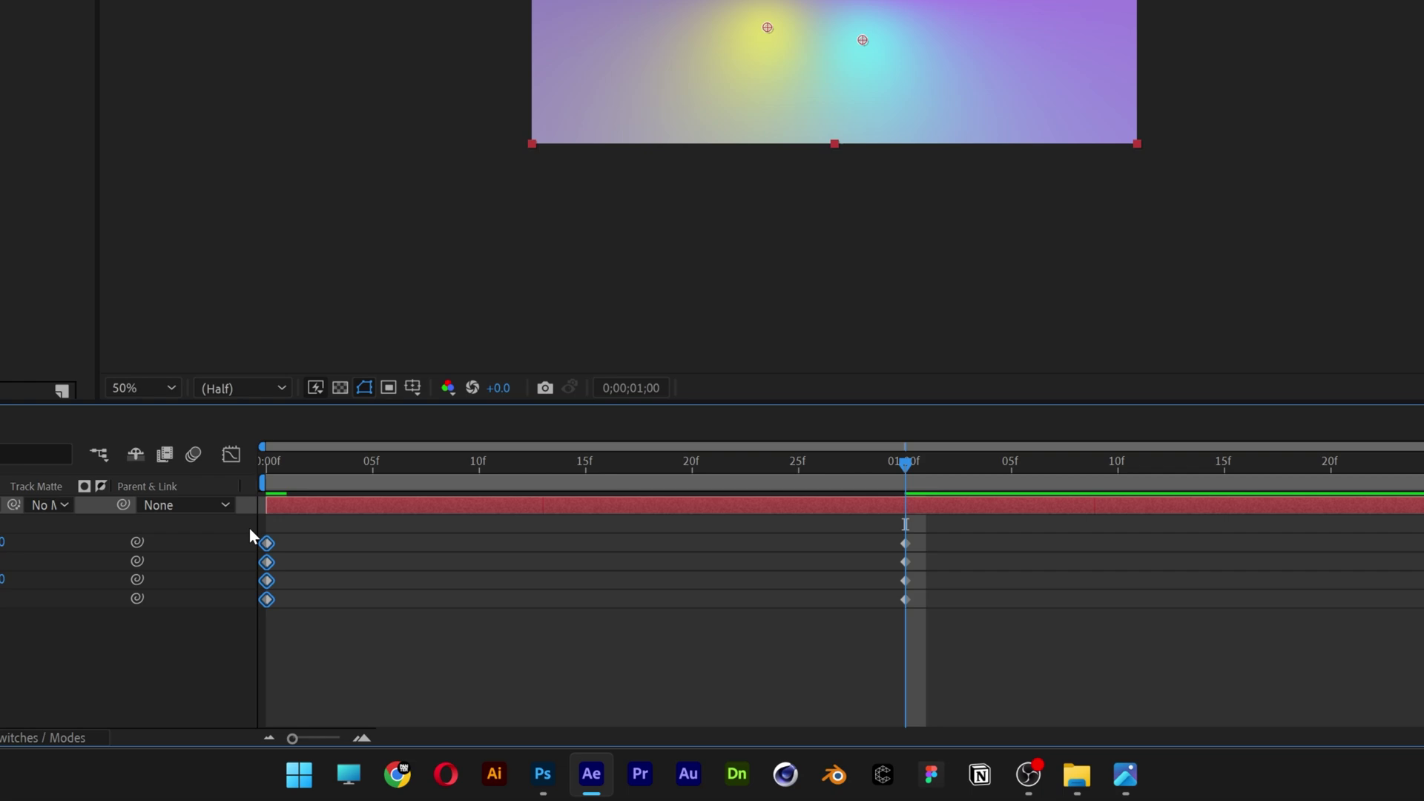
pyautogui.click(1288, 469)
pyautogui.hotkey('ctrl', 'v')
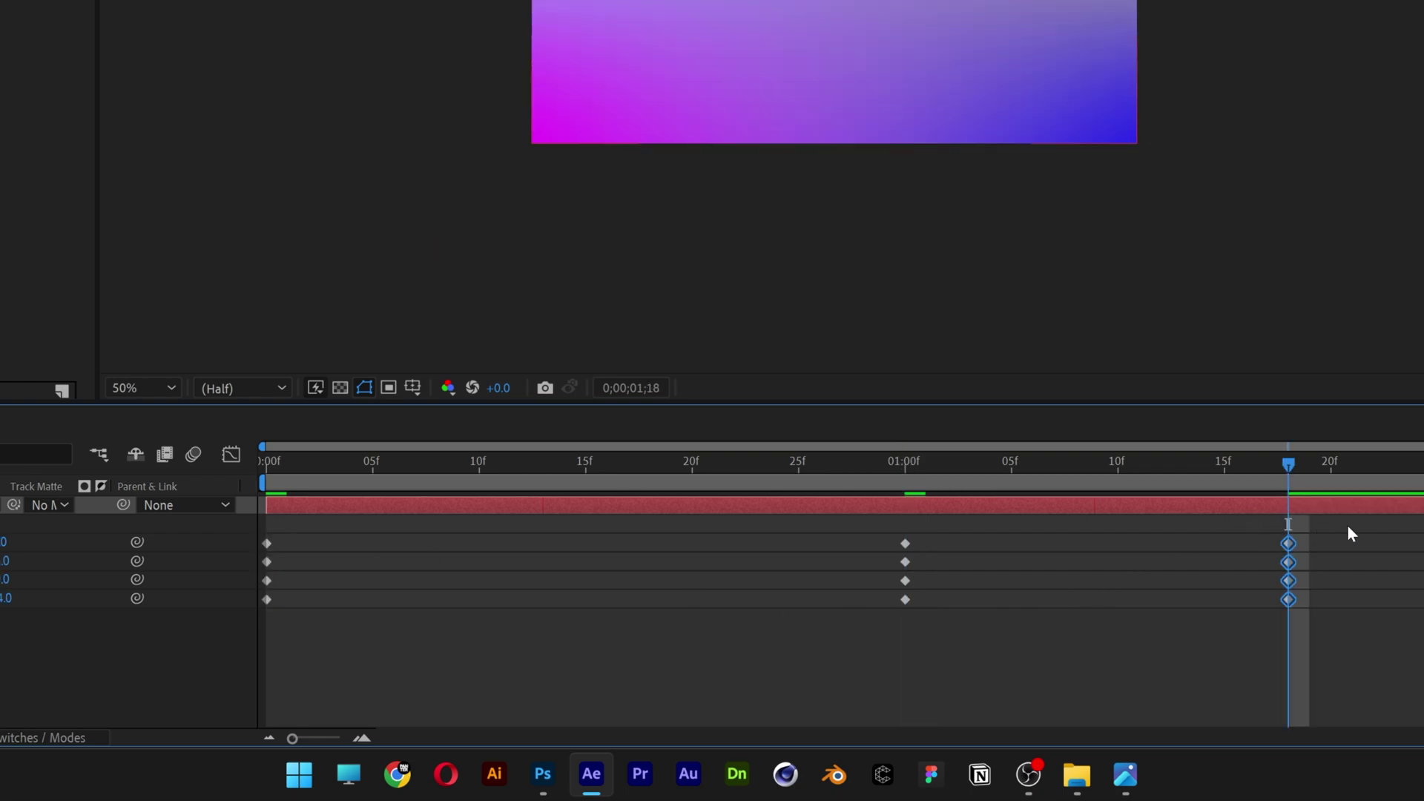
# Step: Apply Easy Ease to all twelve gradient Point keyframes
pyautogui.moveTo(1350, 533); pyautogui.dragTo(243, 647)
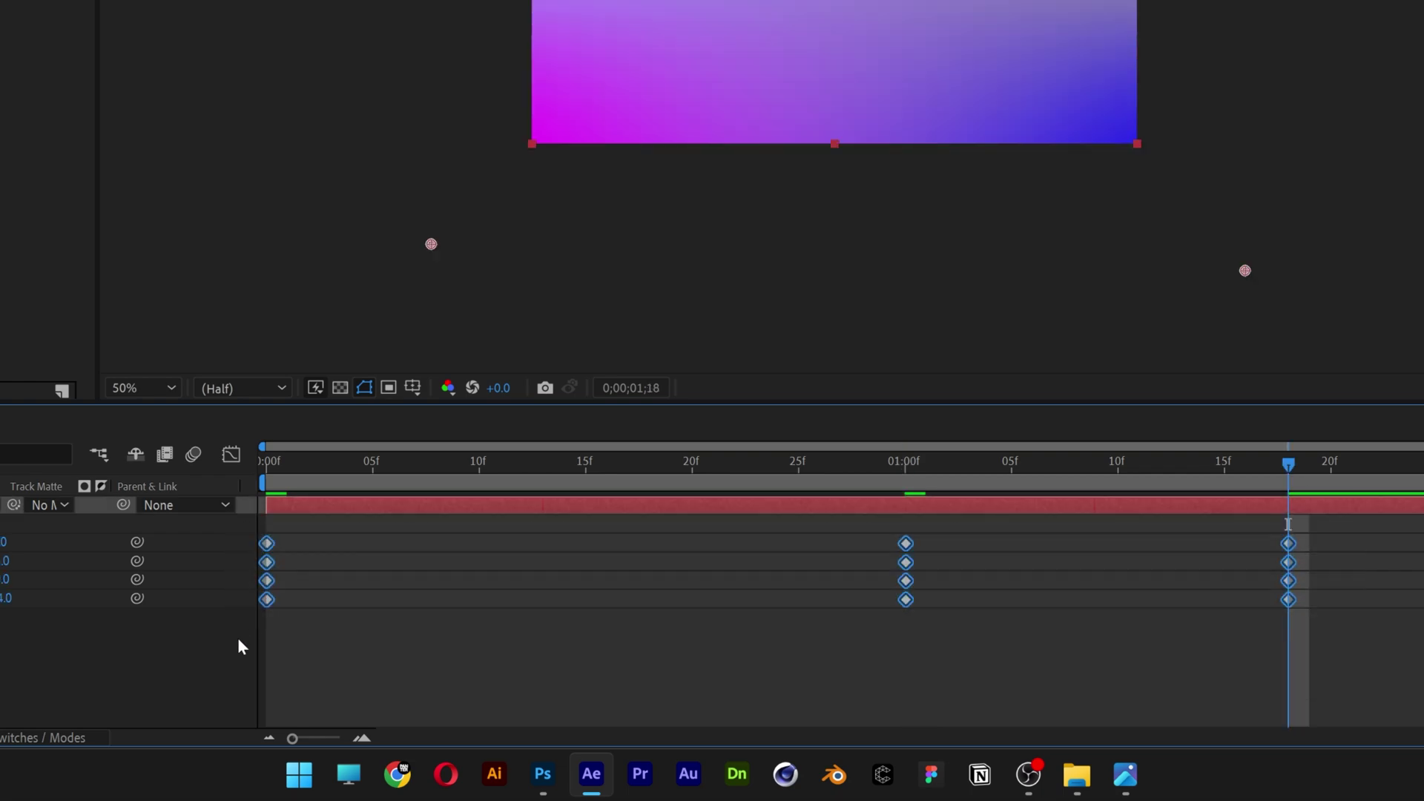
pyautogui.rightClick(906, 545)
pyautogui.moveTo(1142, 529)
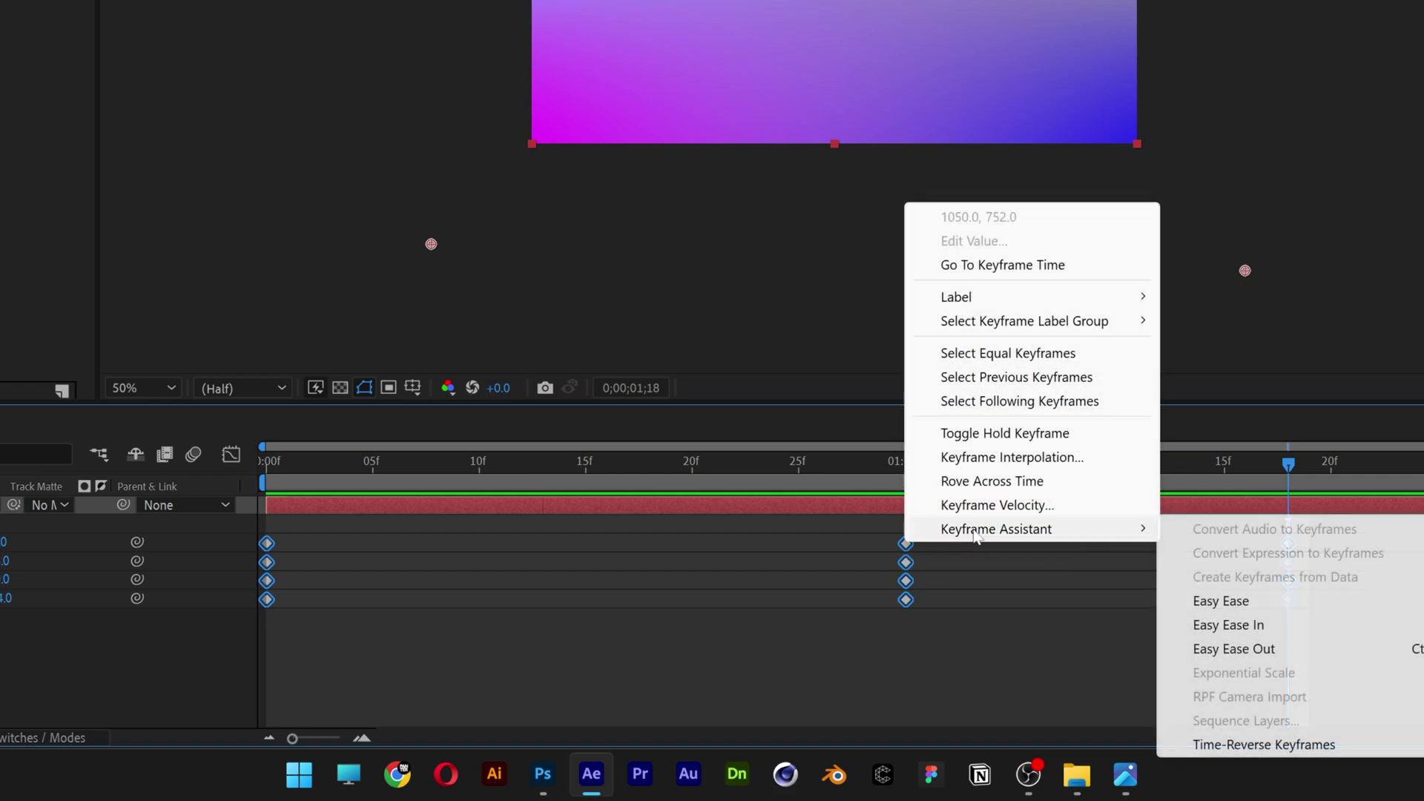
pyautogui.click(1238, 598)
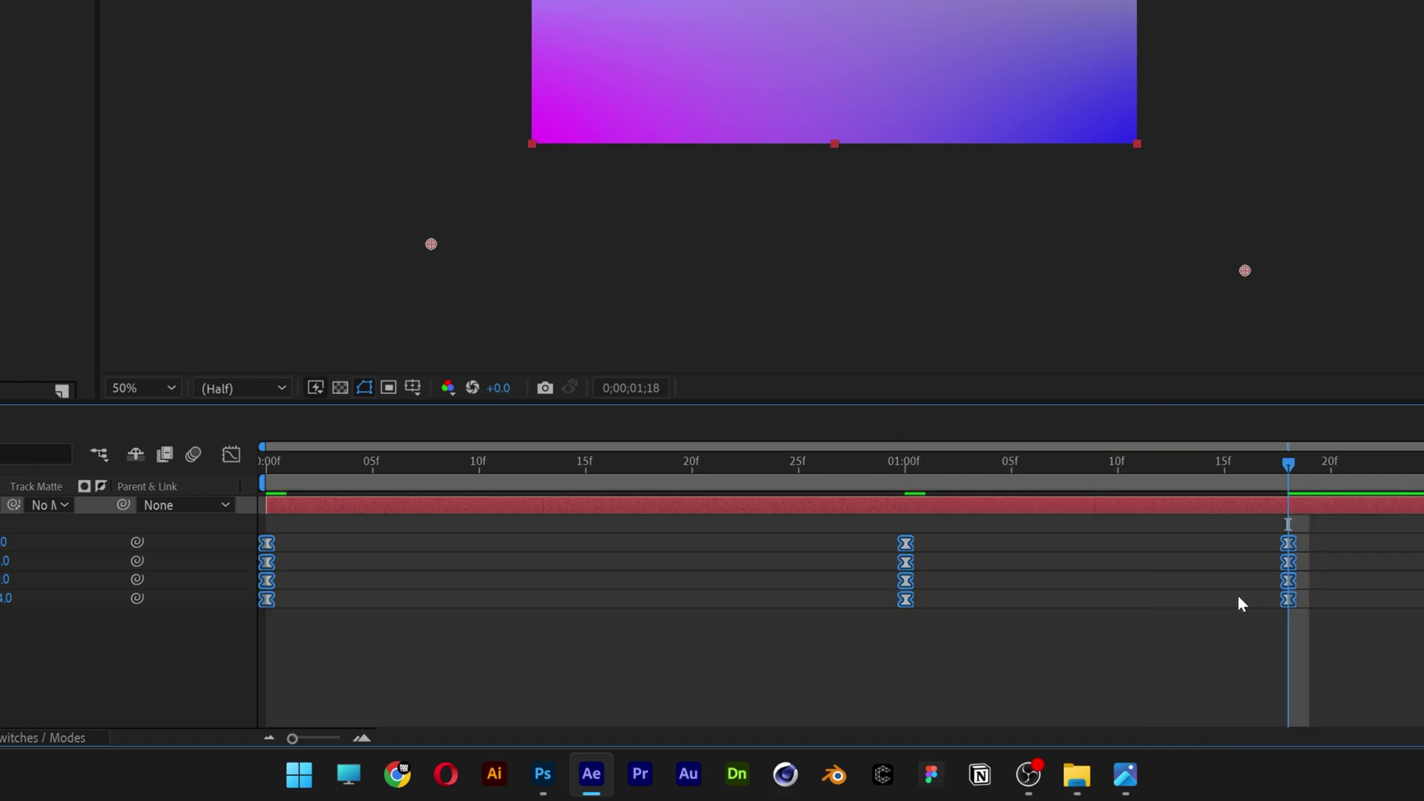
# Step: Move the final Point keyframes to the 2-second mark and preview the loop from the start
pyautogui.moveTo(1225, 651); pyautogui.dragTo(1423, 540)
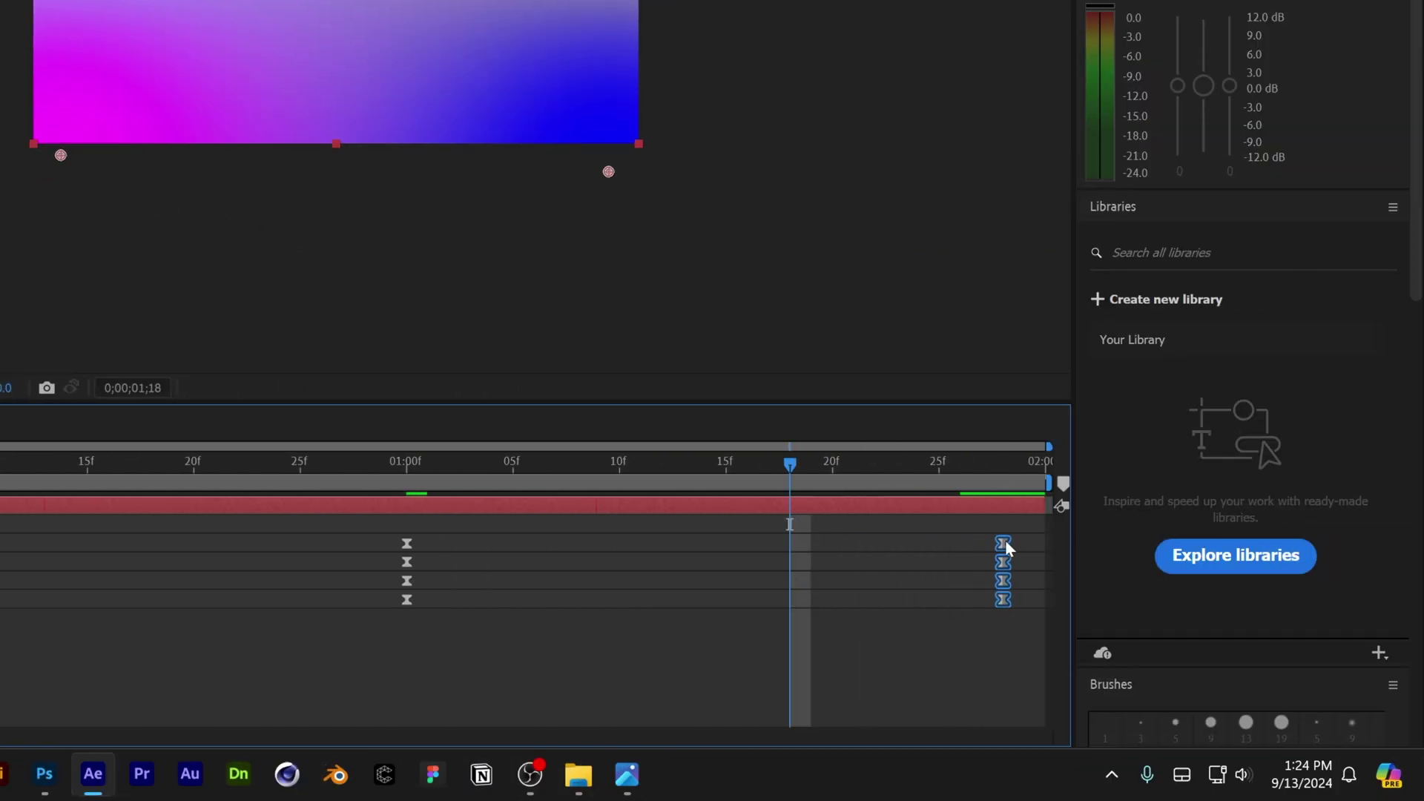
pyautogui.moveTo(1005, 540); pyautogui.dragTo(1045, 544)
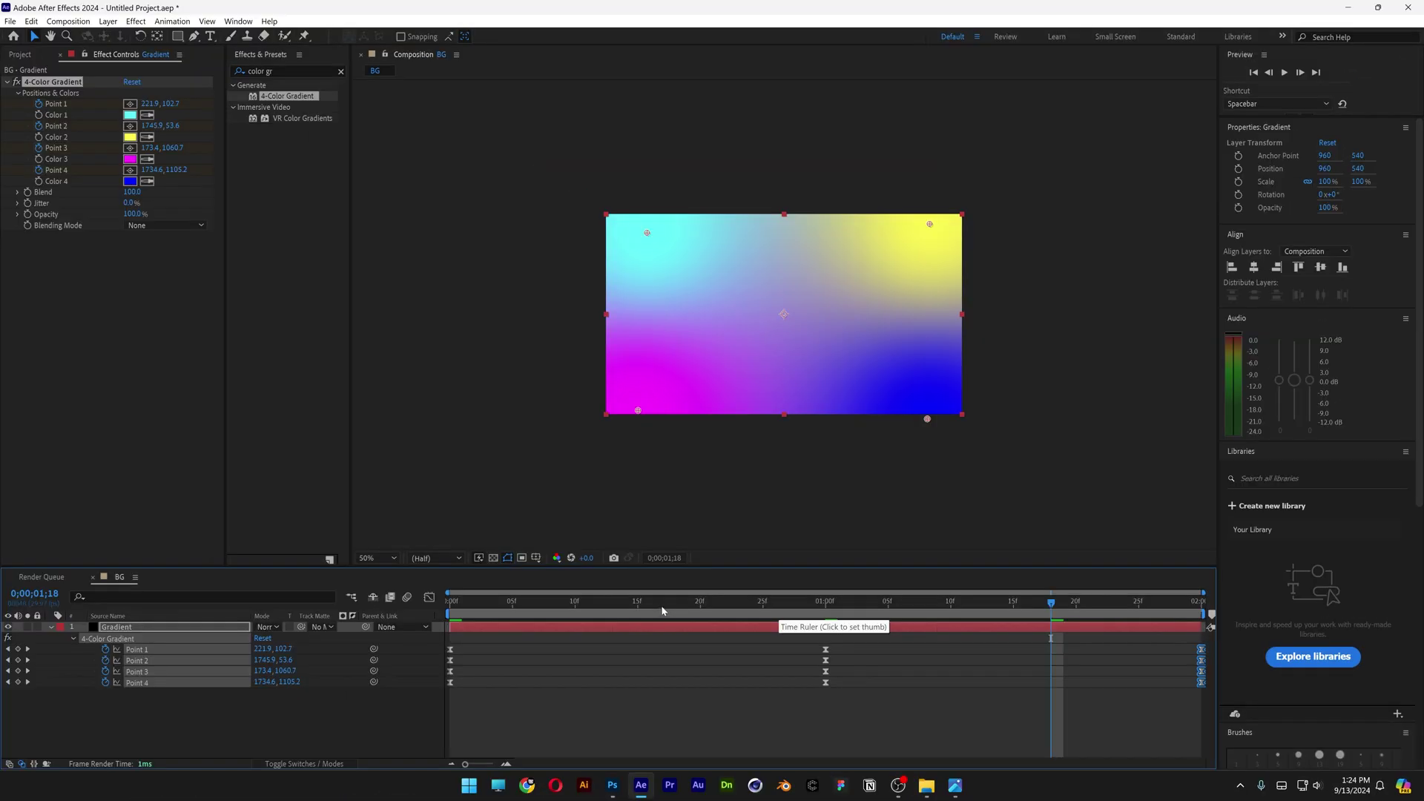
pyautogui.press('Home')
pyautogui.press('space')
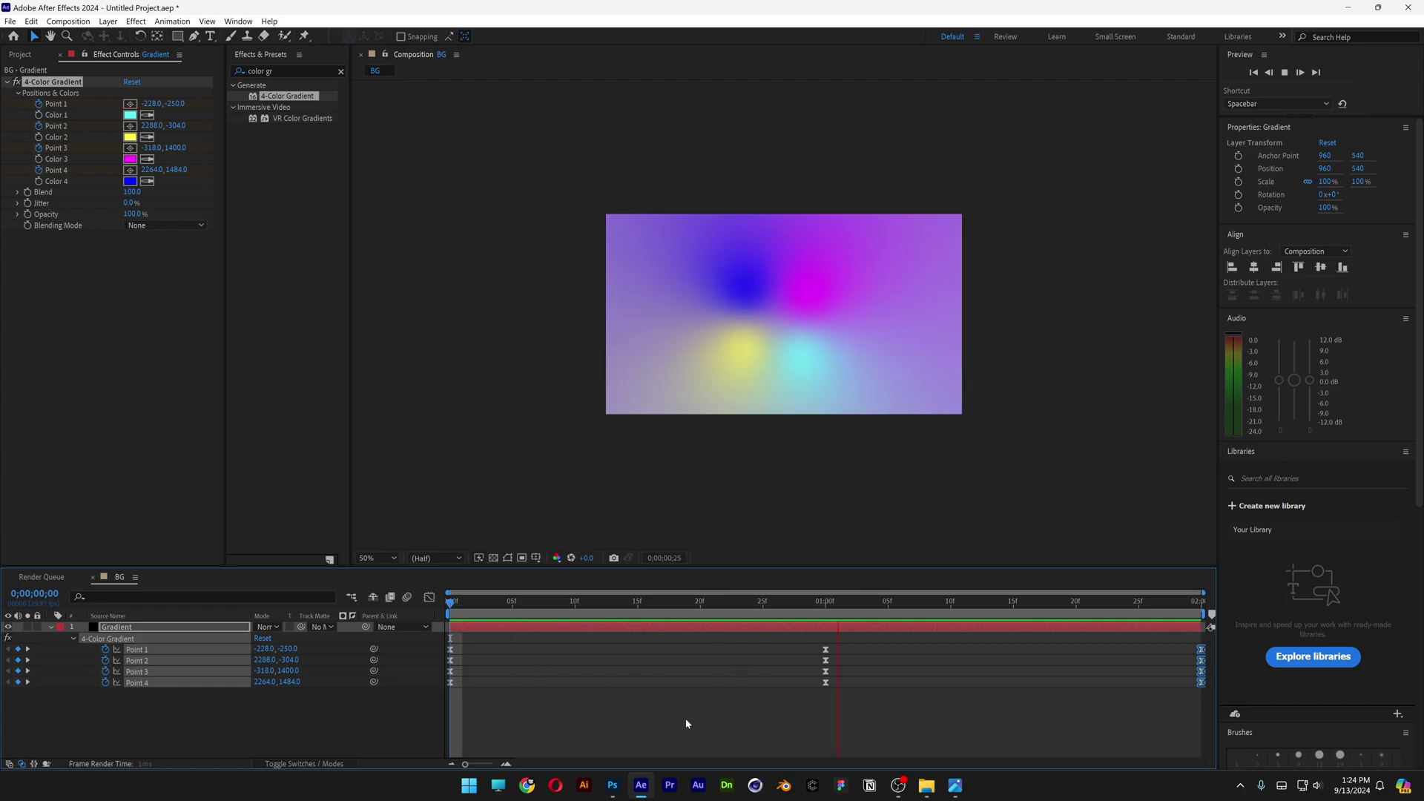
pyautogui.press('space')
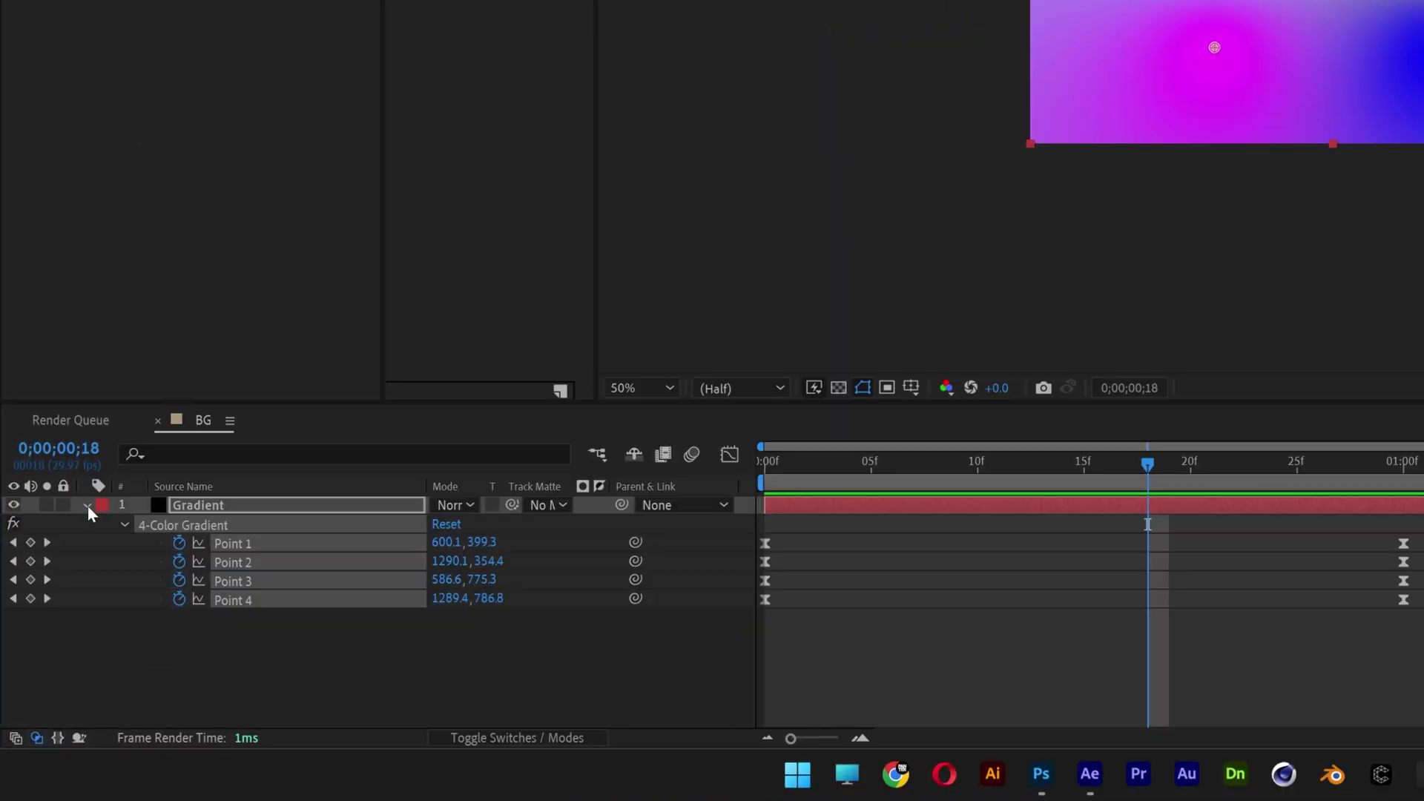
# Step: Add an adjustment layer above Gradient and rename it Distort
pyautogui.click(51, 626)
pyautogui.rightClick(386, 641)
pyautogui.moveTo(610, 384)
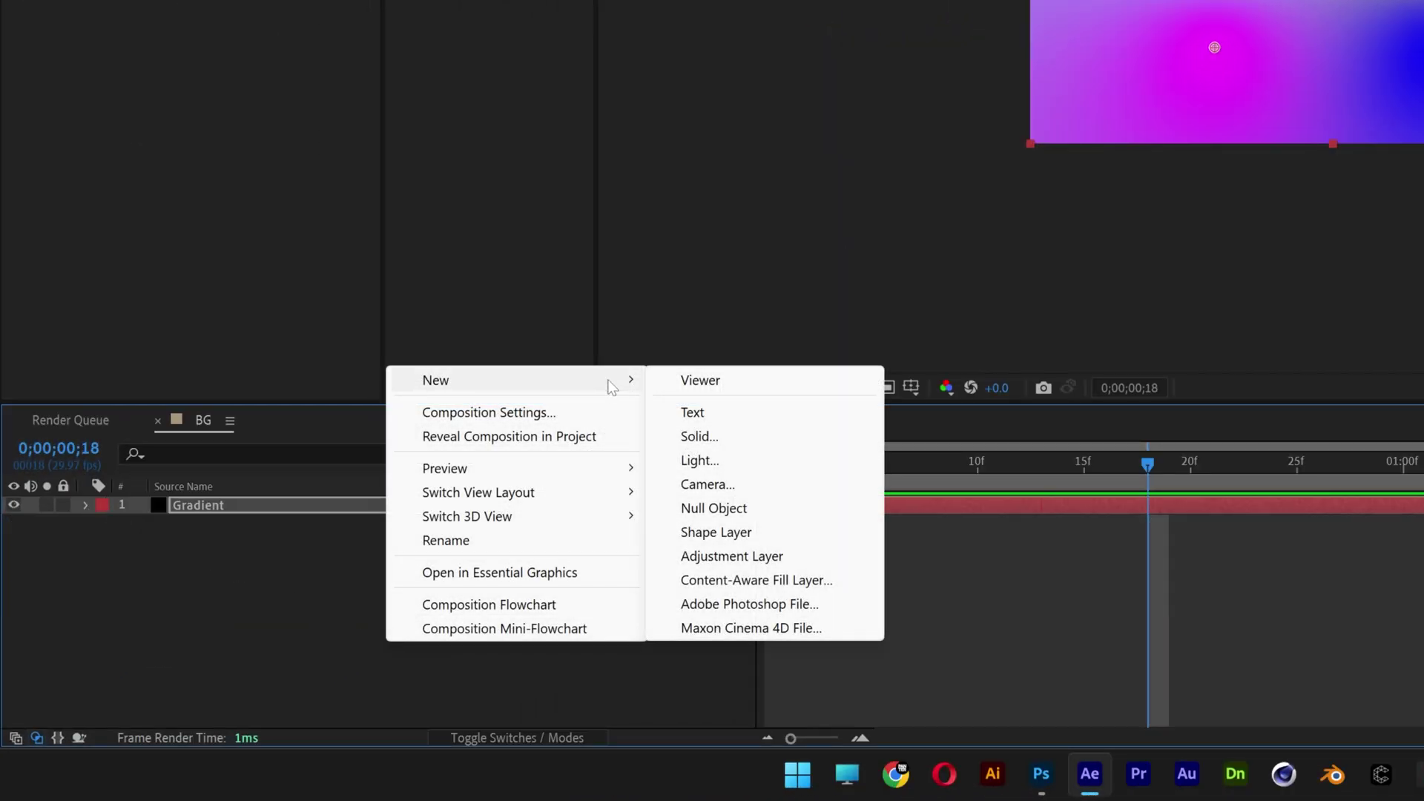
pyautogui.click(741, 557)
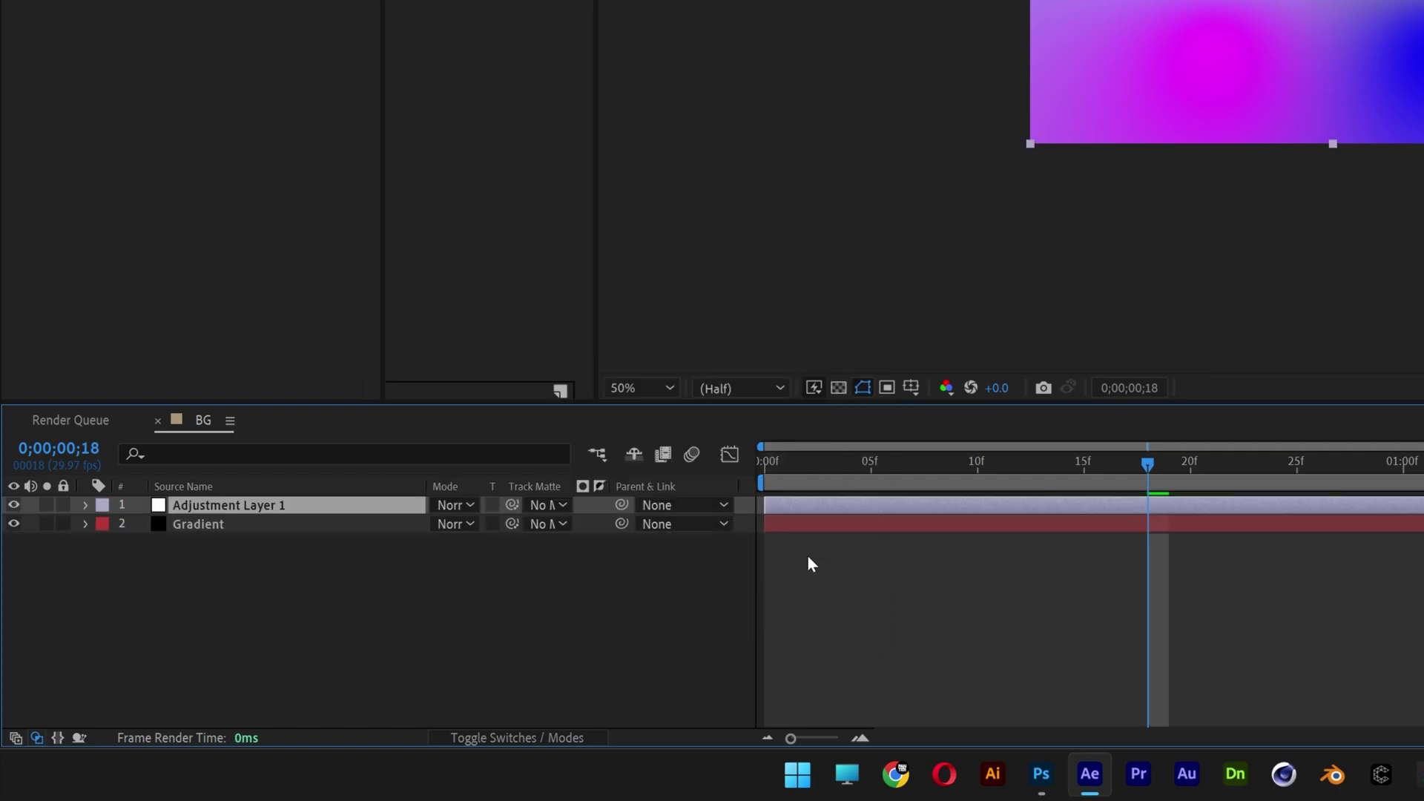
pyautogui.rightClick(312, 505)
pyautogui.click(407, 438)
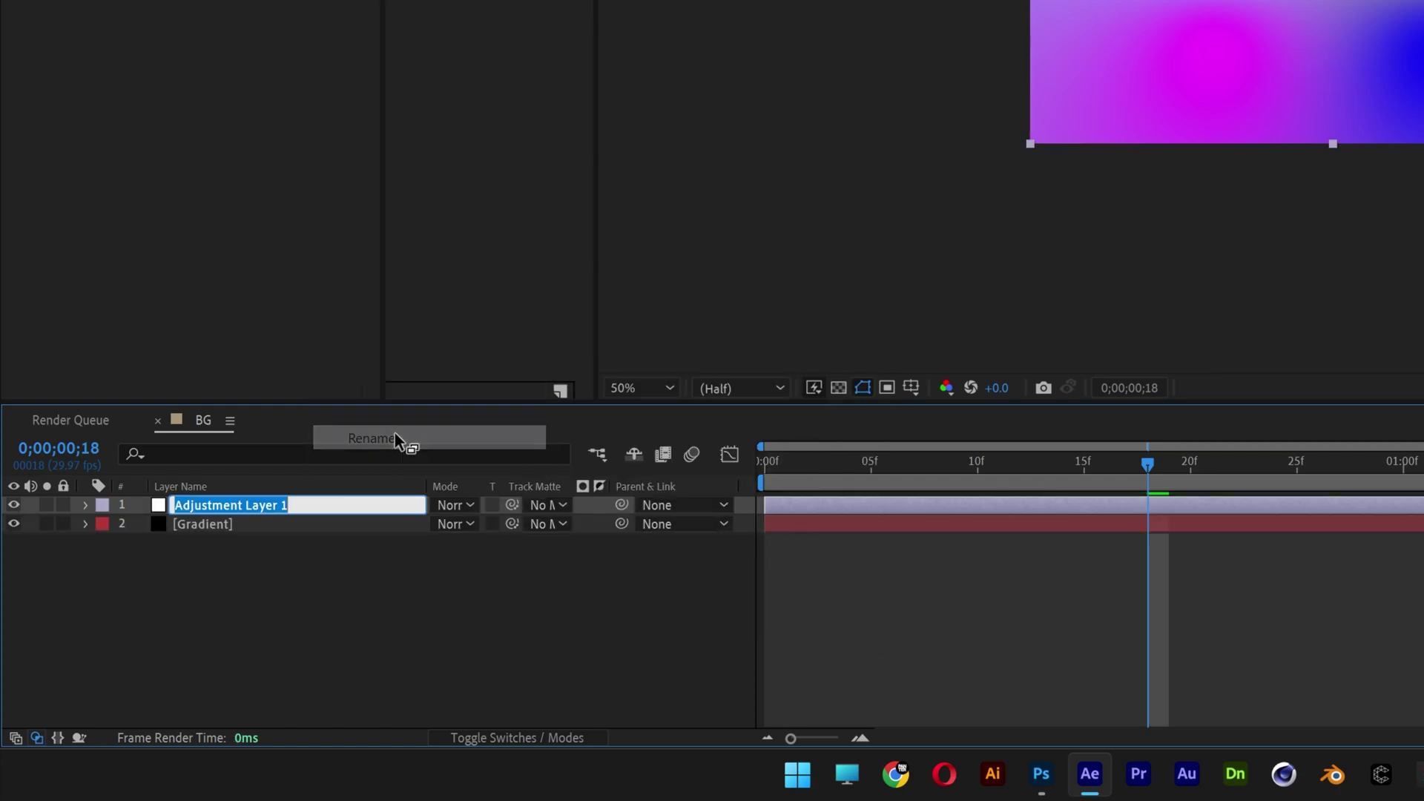
pyautogui.write('Distort')
pyautogui.press('Return')
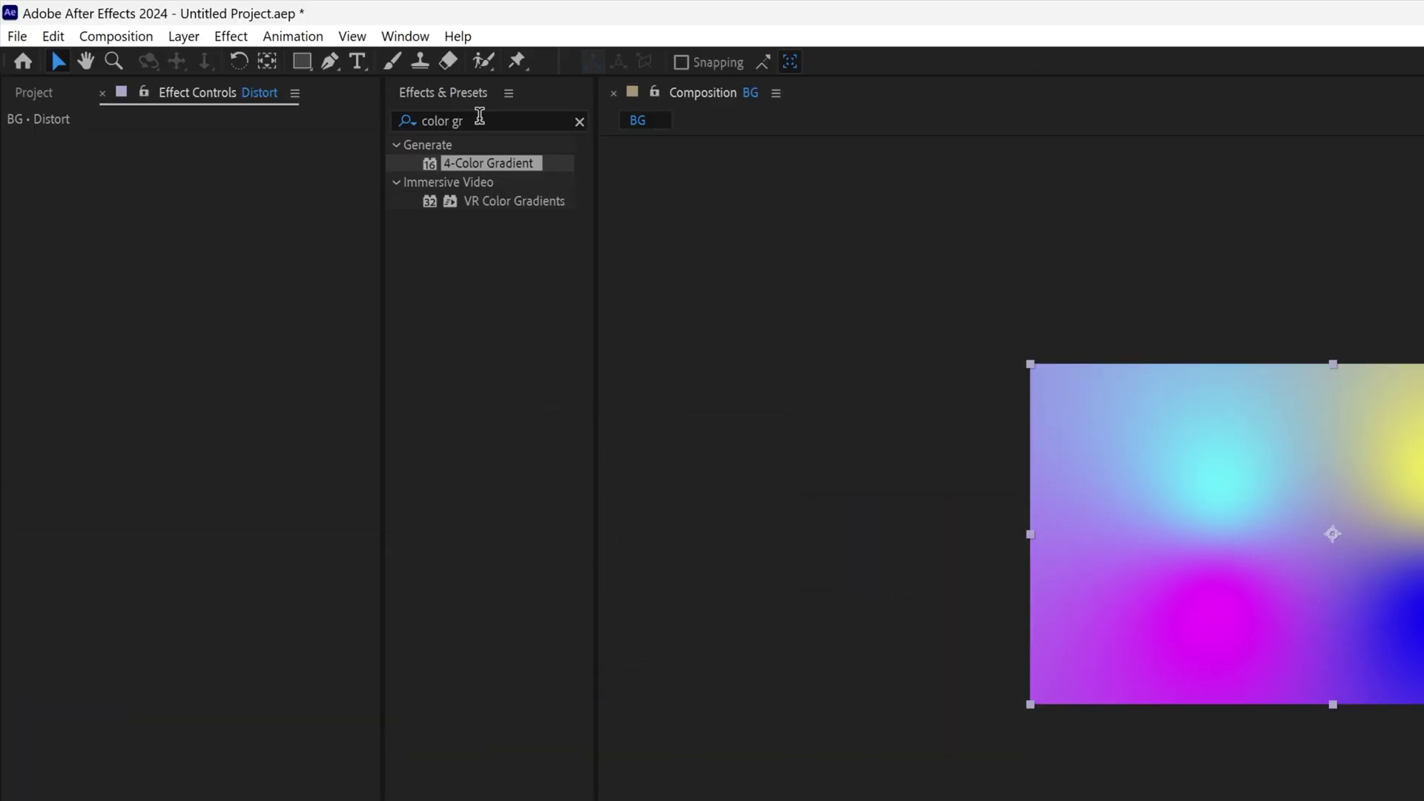
# Step: Search the effects for 'turbul' and pick up Turbulent Displace
pyautogui.click(480, 119)
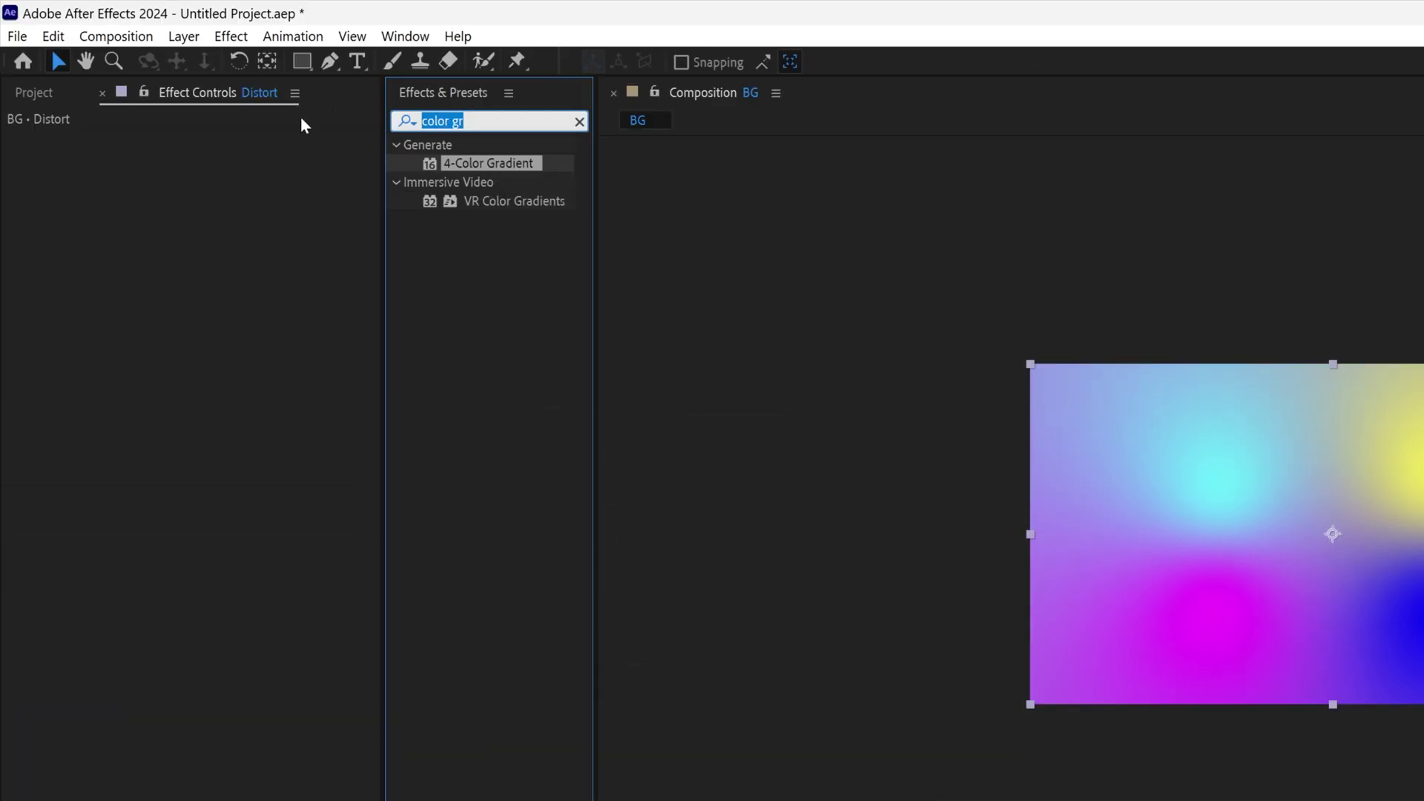
pyautogui.write('turbul')
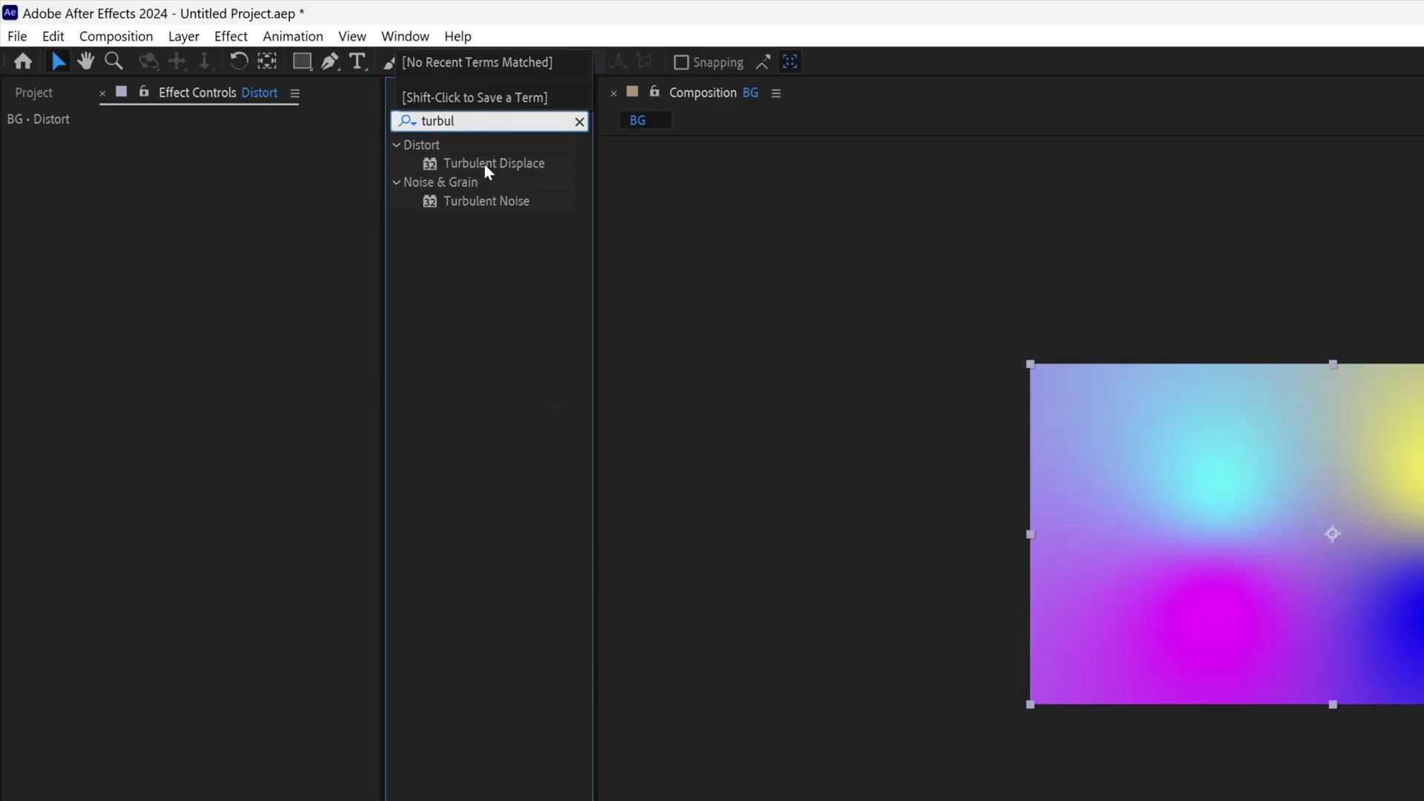
pyautogui.moveTo(486, 166); pyautogui.dragTo(207, 800)
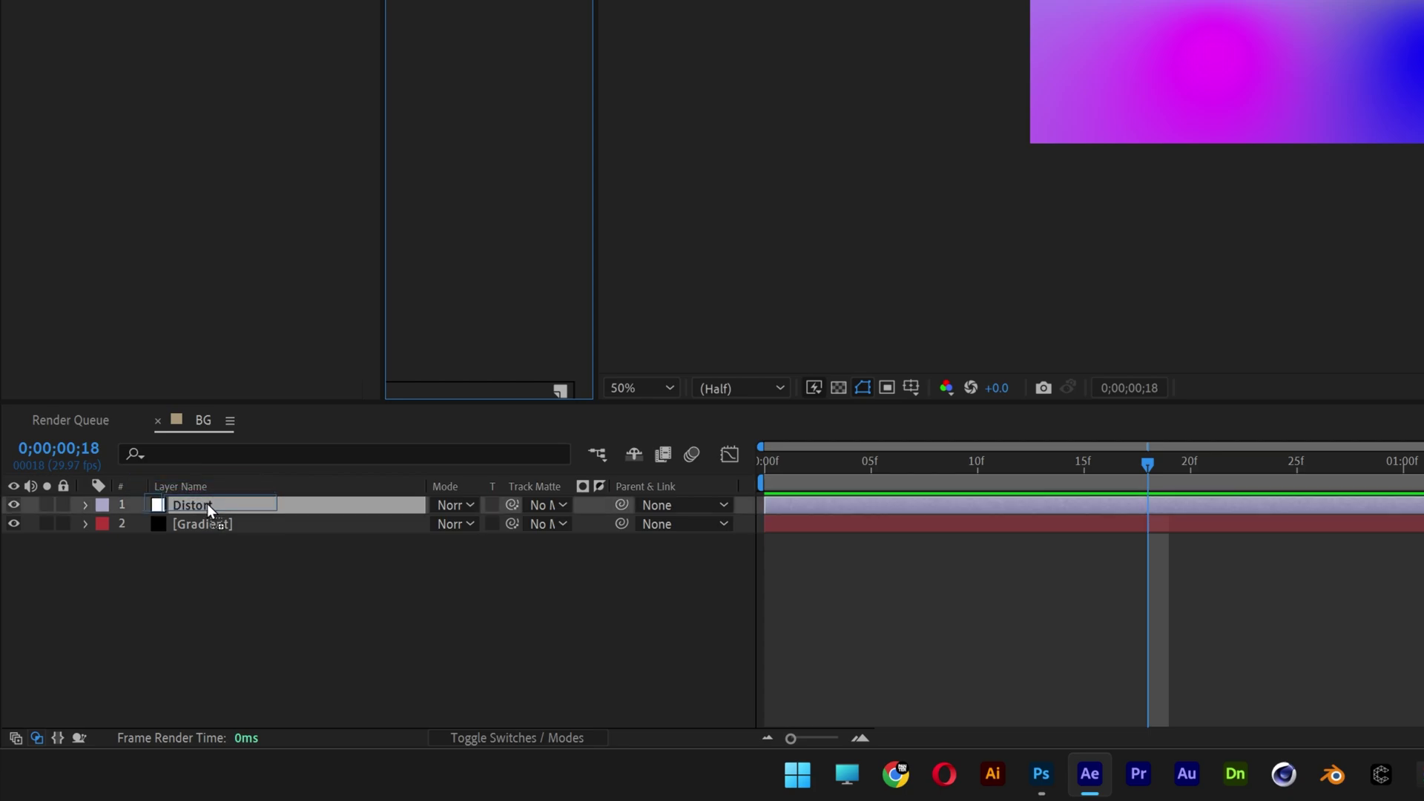
# Step: Apply Turbulent Displace to Distort with Complexity 1.5 and Evolution 180° at 1 second
pyautogui.moveTo(207, 505); pyautogui.dragTo(207, 504)
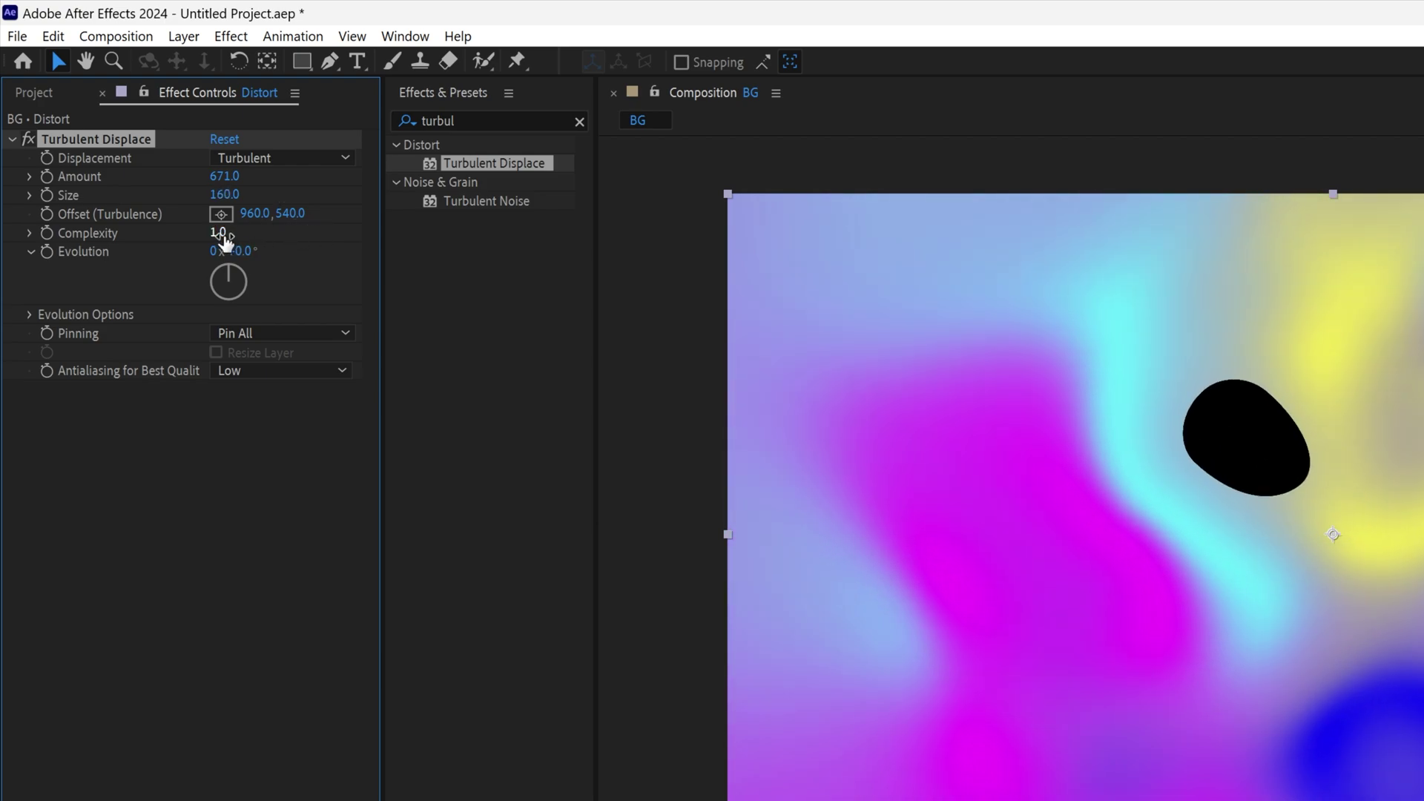
pyautogui.moveTo(225, 237); pyautogui.dragTo(279, 247)
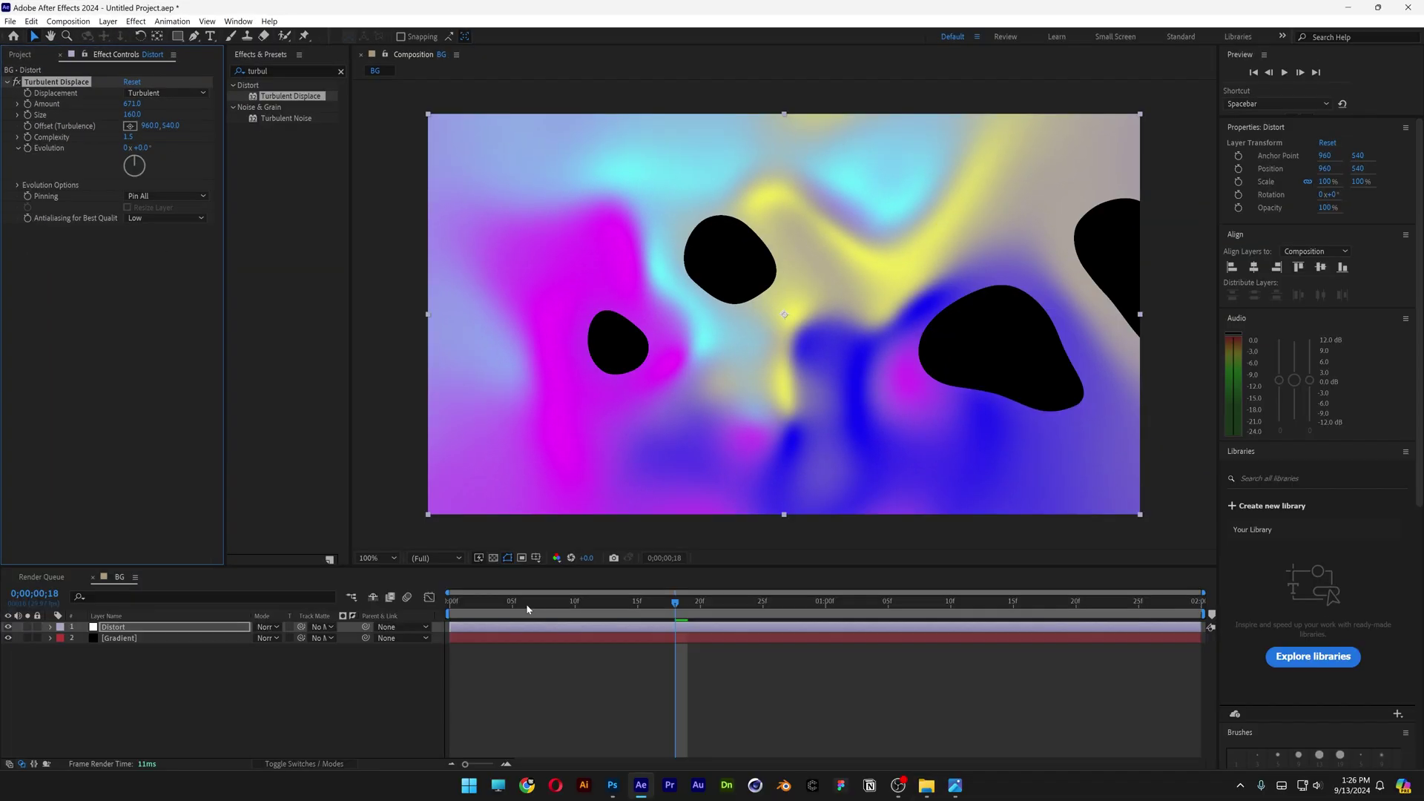
pyautogui.click(461, 602)
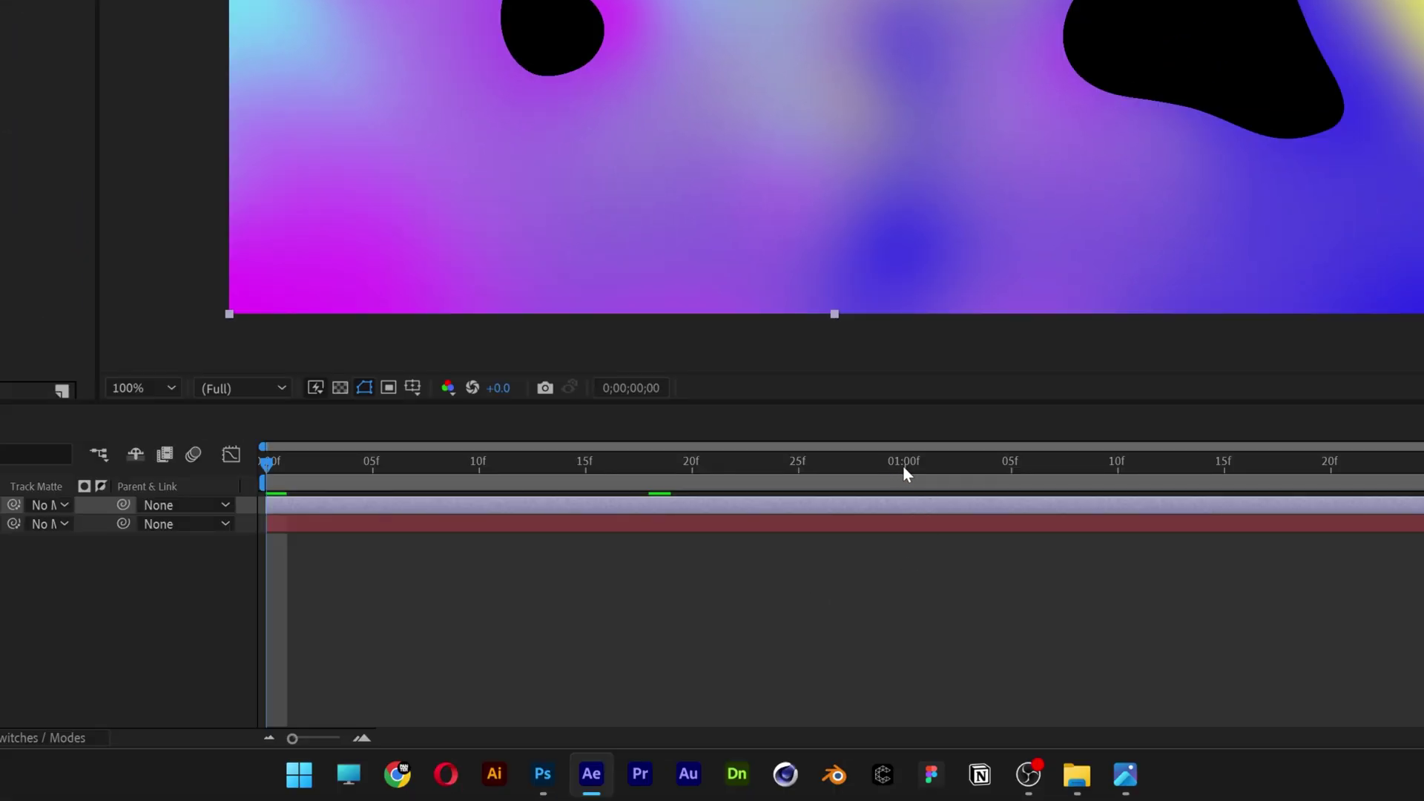
pyautogui.click(903, 468)
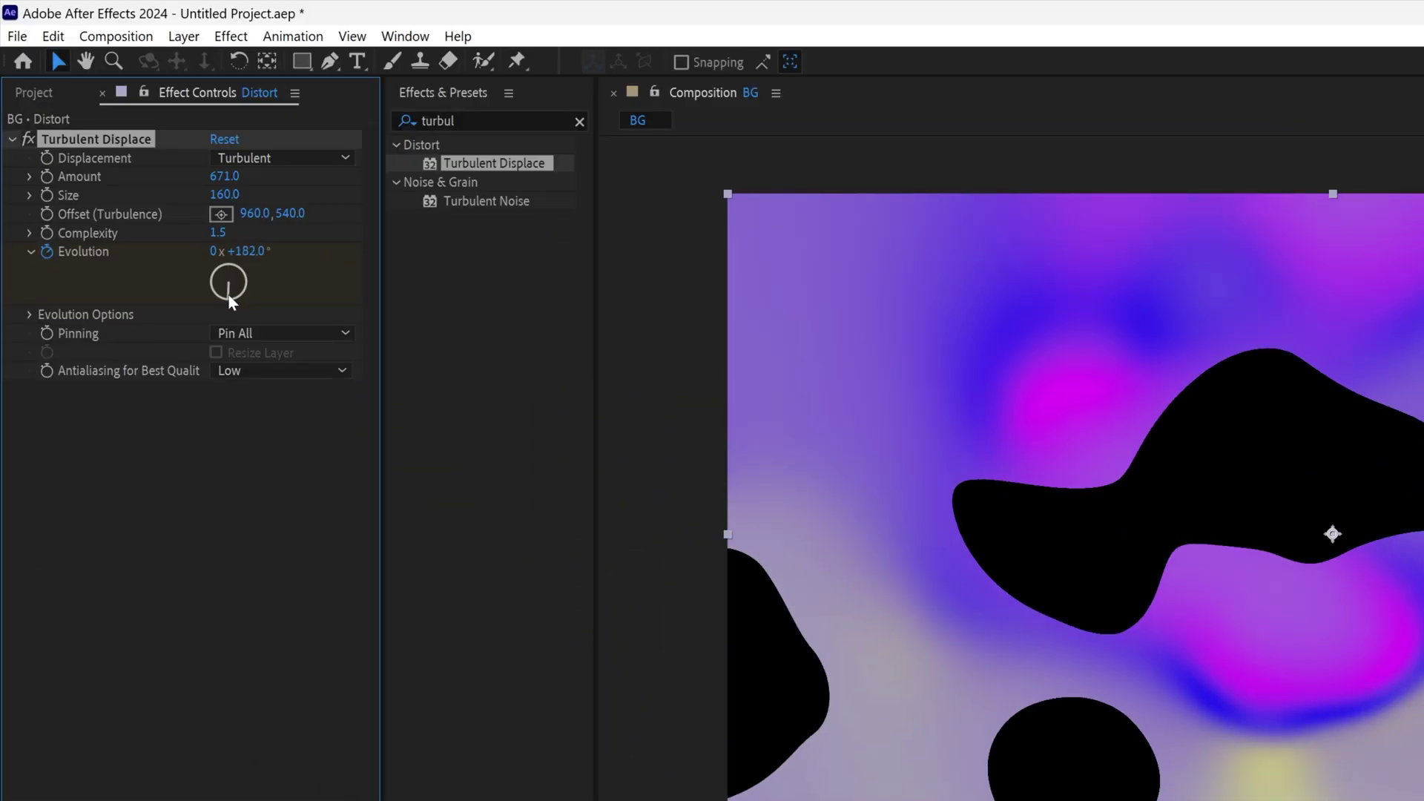
pyautogui.moveTo(228, 299)
pyautogui.mouseDown()
pyautogui.moveTo(252, 255)
pyautogui.moveTo(228, 317)
pyautogui.mouseUp()
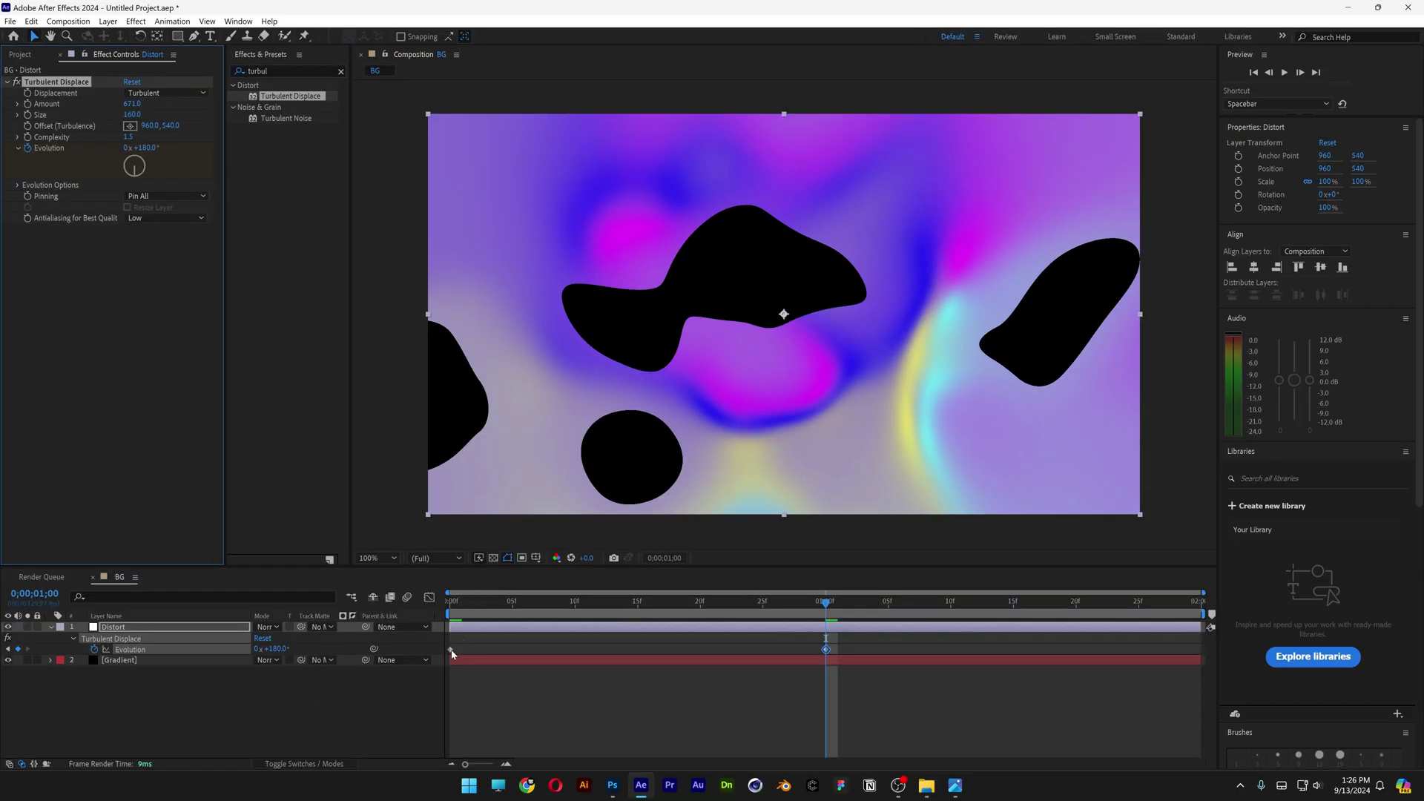
# Step: Copy the 0° Evolution keyframe to the comp end, ease all three keyframes, and preview
pyautogui.click(450, 650)
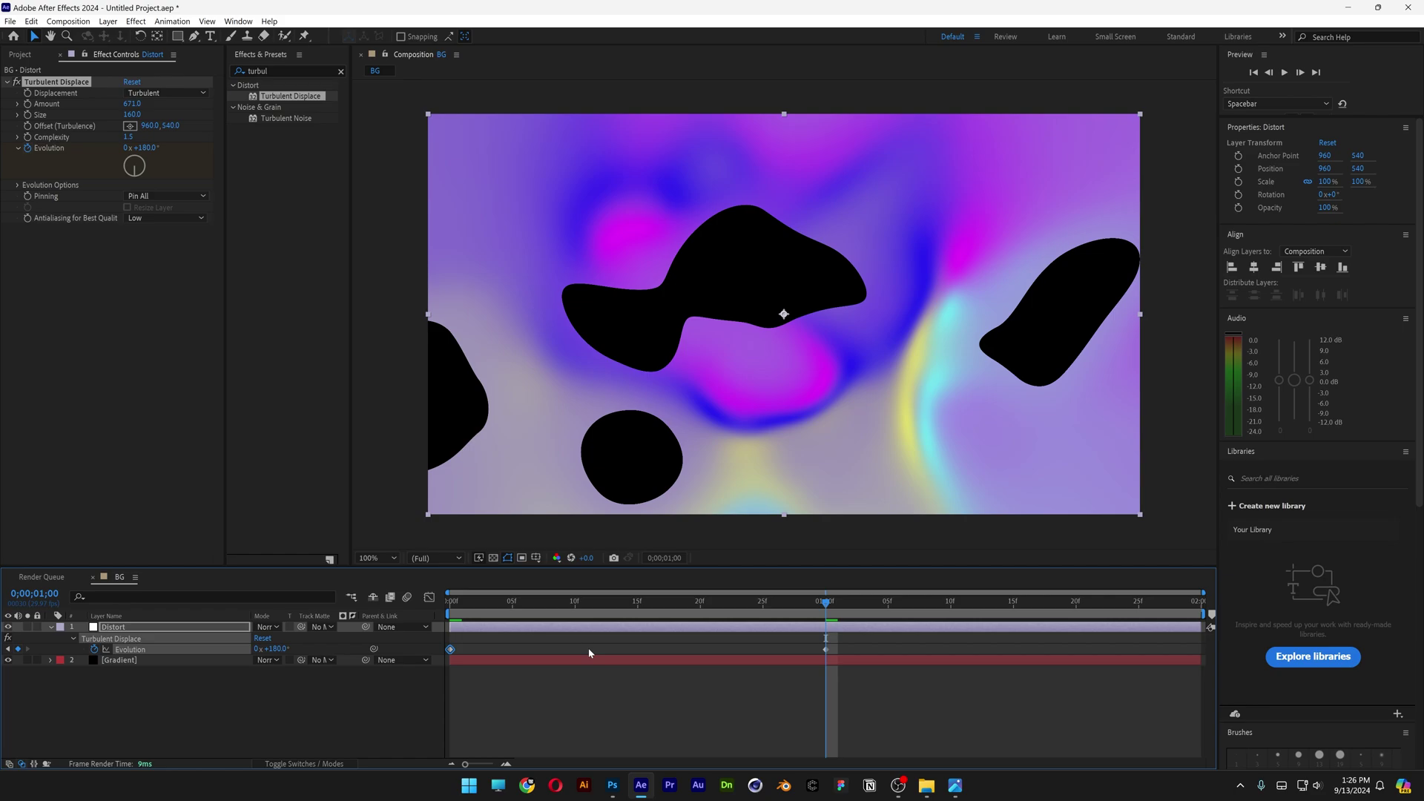
pyautogui.hotkey('ctrl', 'v')
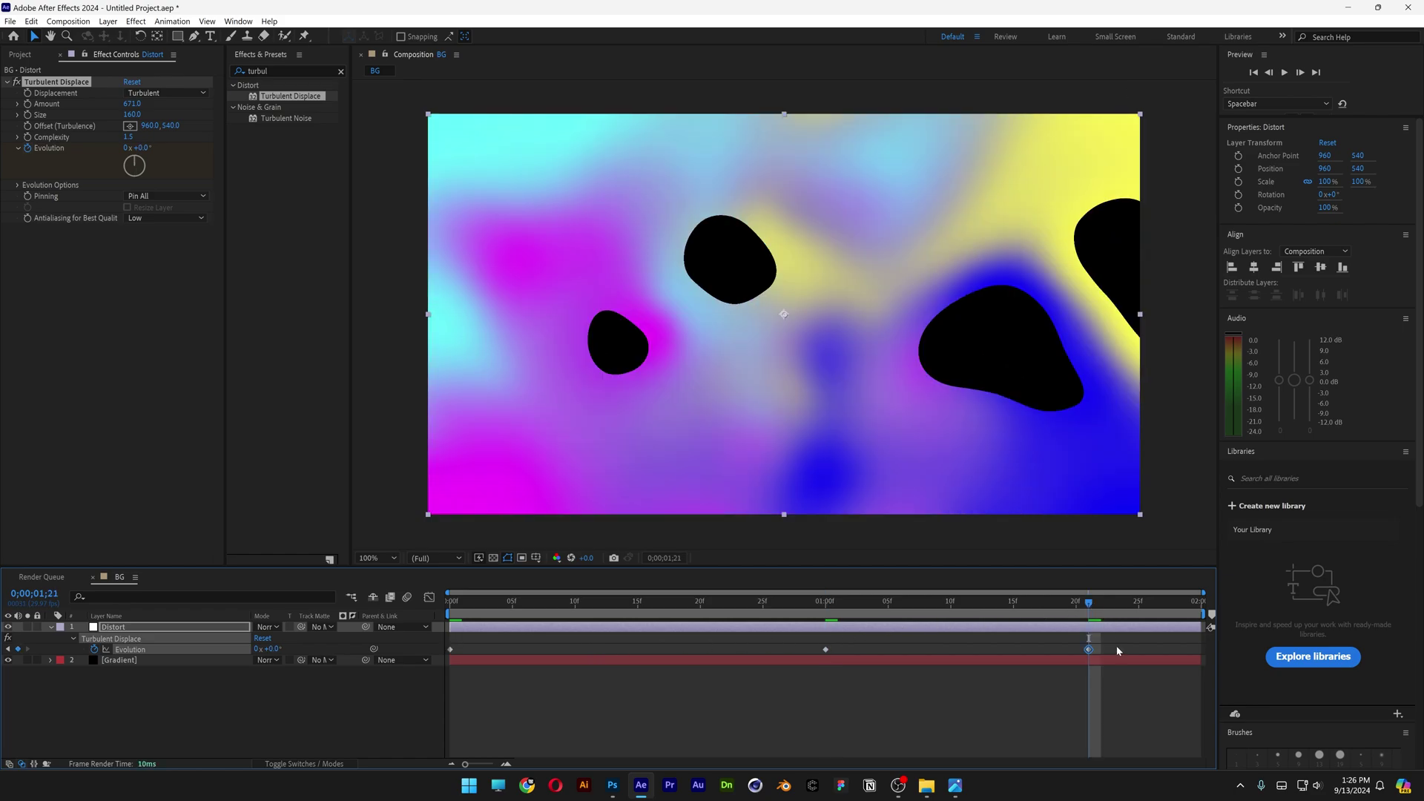
pyautogui.moveTo(1115, 646); pyautogui.dragTo(451, 653)
pyautogui.rightClick(451, 650)
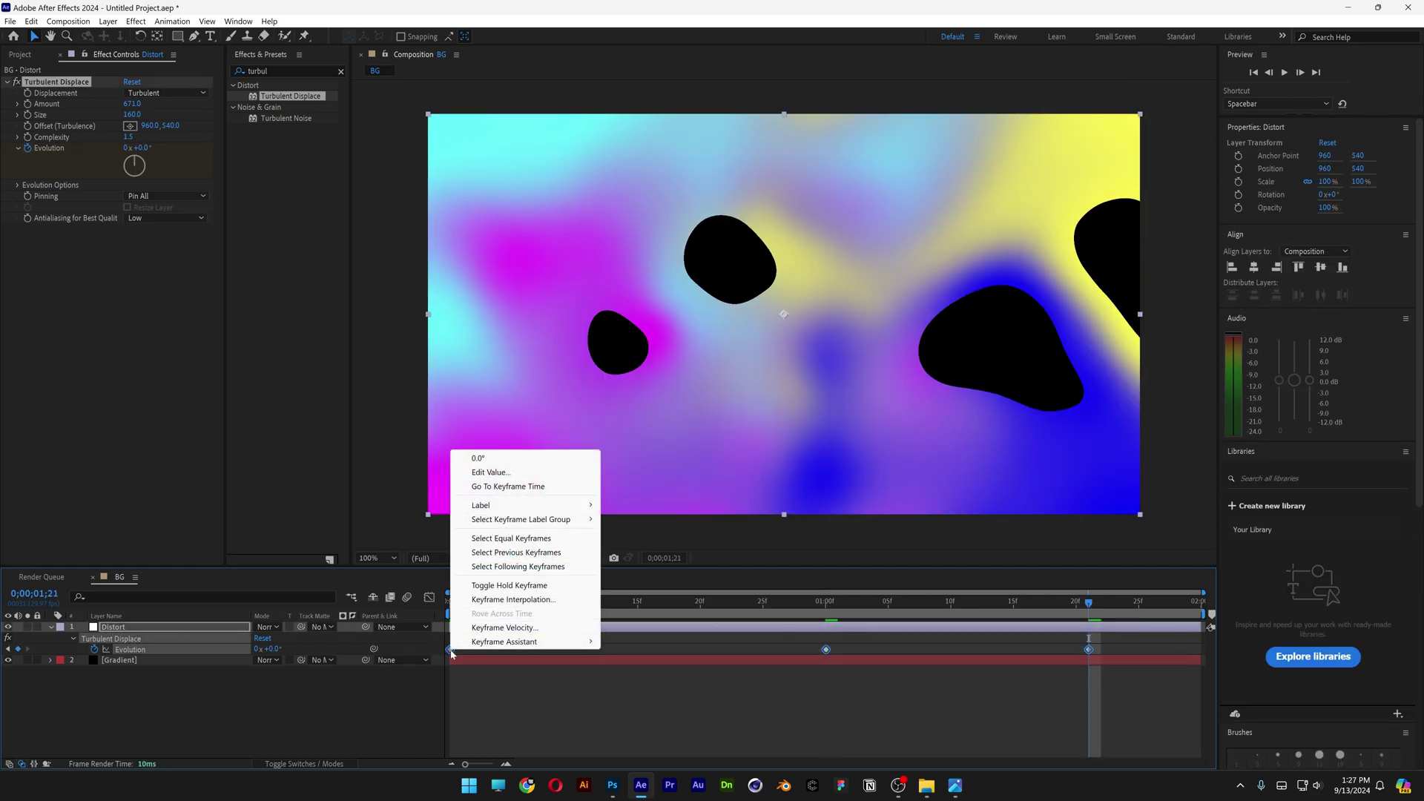
pyautogui.moveTo(519, 641)
pyautogui.click(653, 684)
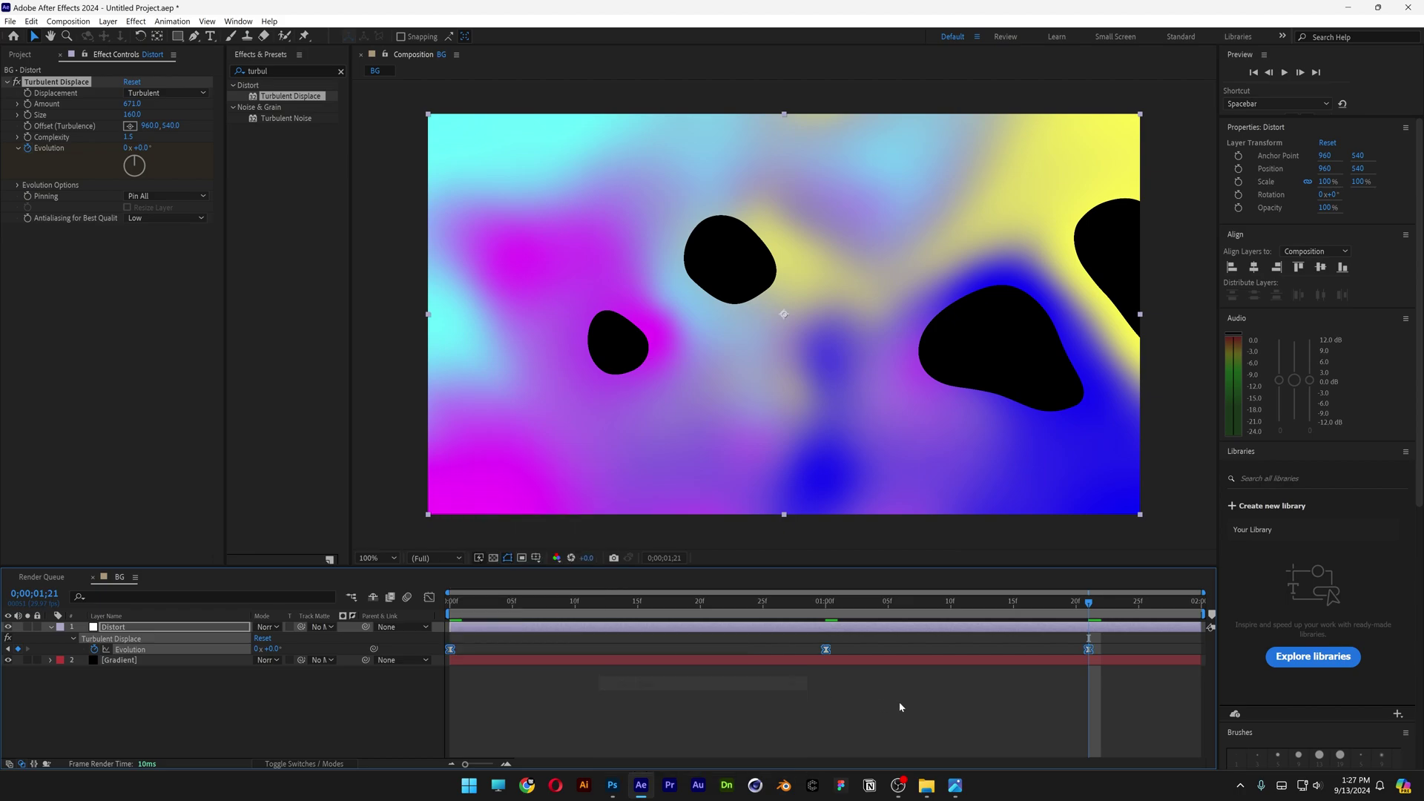
pyautogui.moveTo(1088, 649); pyautogui.dragTo(1201, 651)
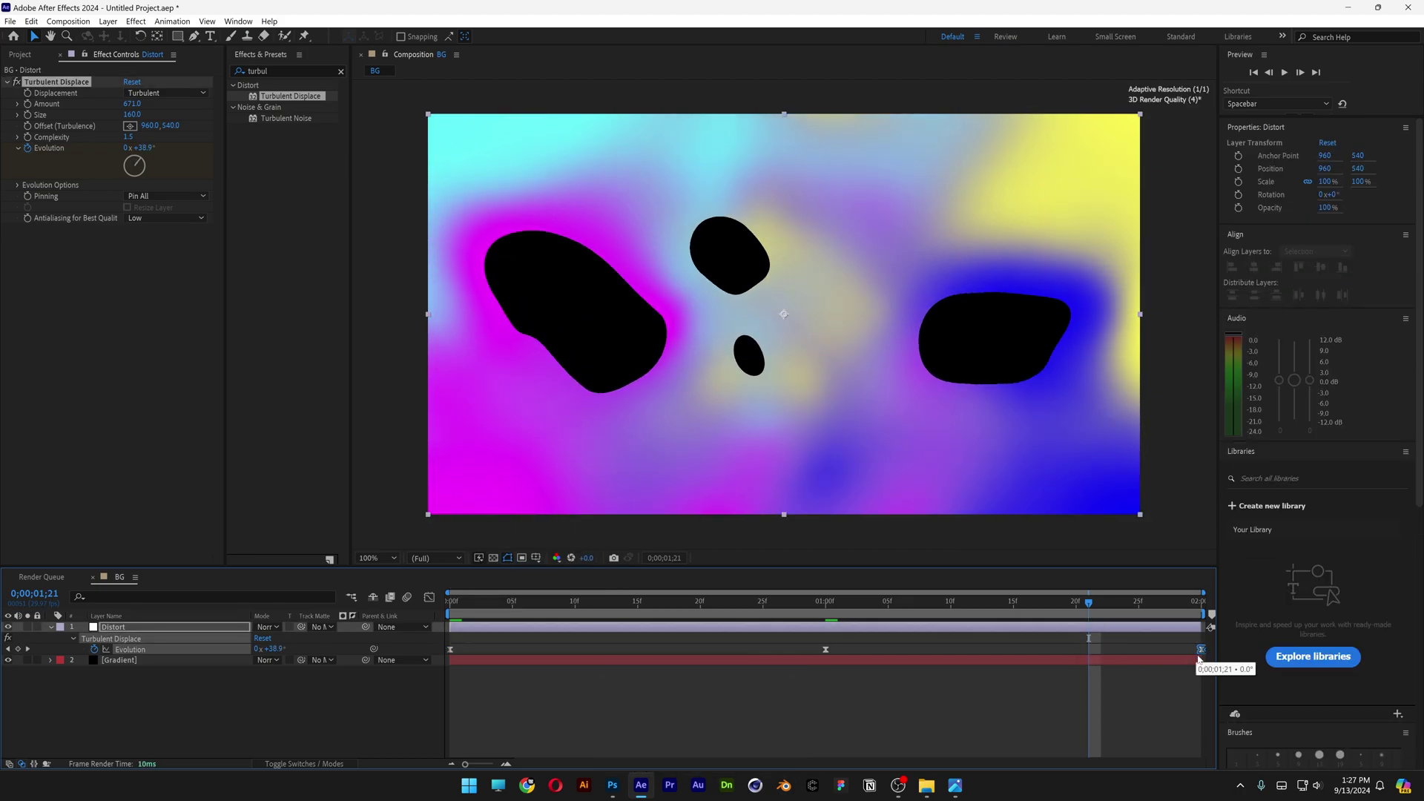
pyautogui.click(733, 694)
pyautogui.press('space')
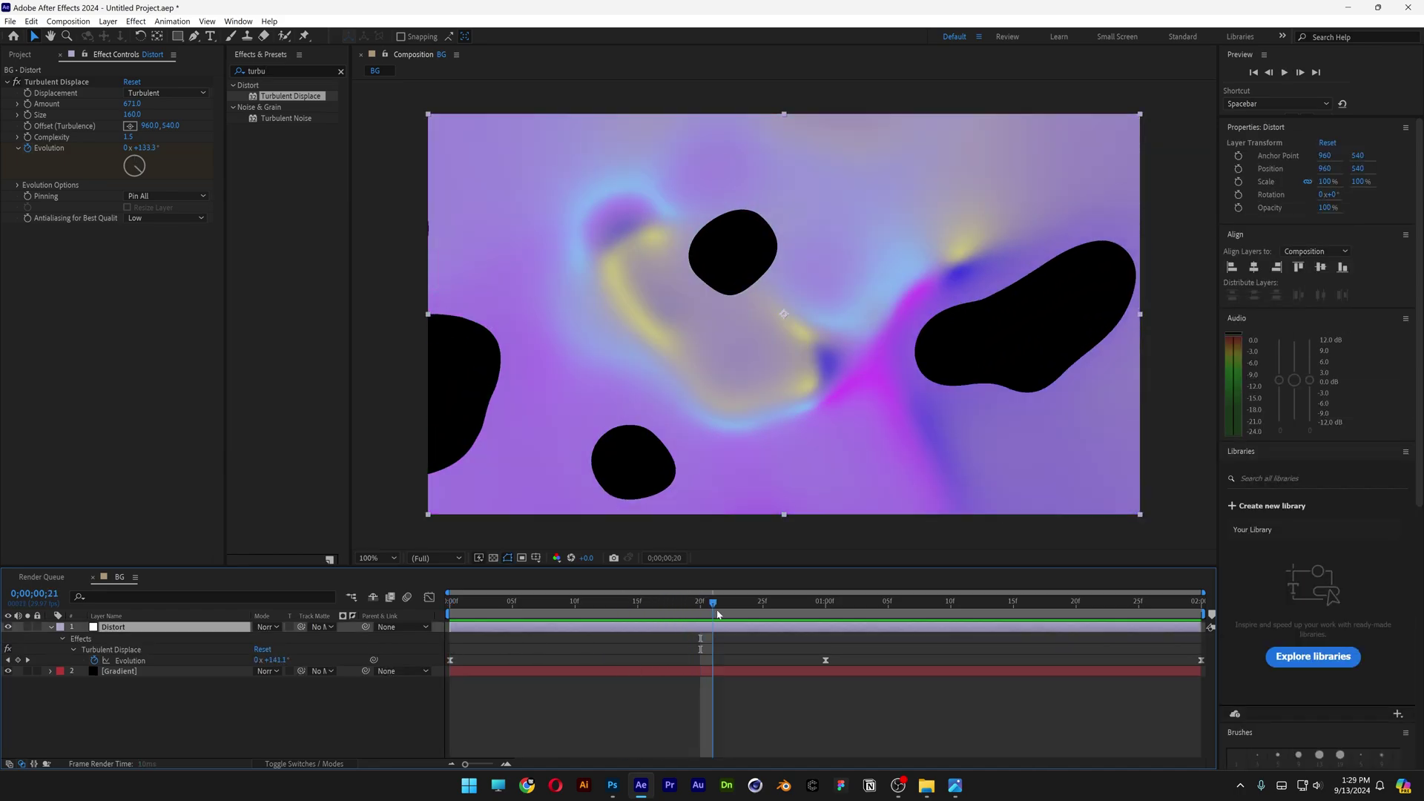
# Step: Add Motion Tile to the Distort layer with an output width of 800
pyautogui.click(793, 621)
pyautogui.moveTo(788, 602)
pyautogui.mouseDown()
pyautogui.moveTo(706, 602)
pyautogui.moveTo(777, 602)
pyautogui.mouseUp()
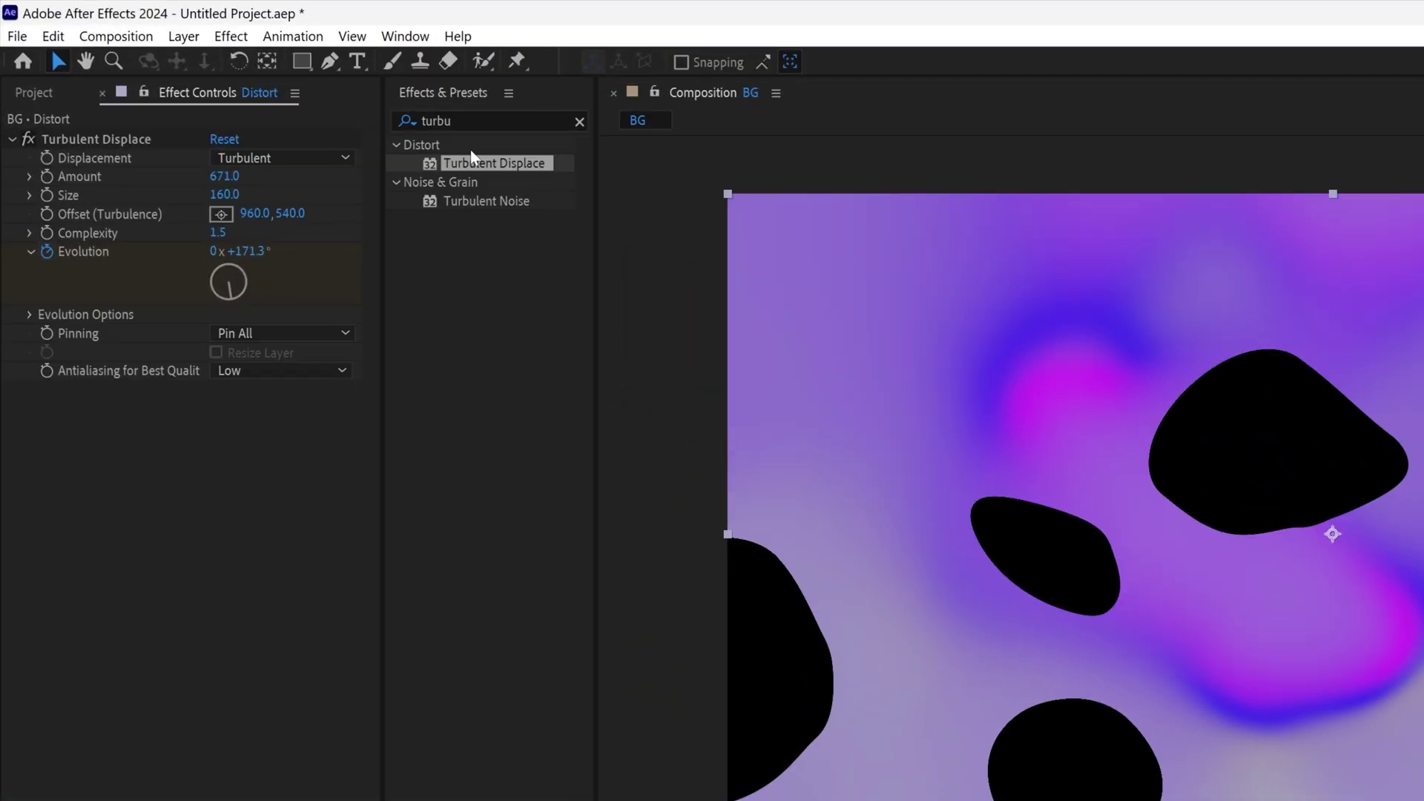
pyautogui.click(252, 72)
pyautogui.write('motion')
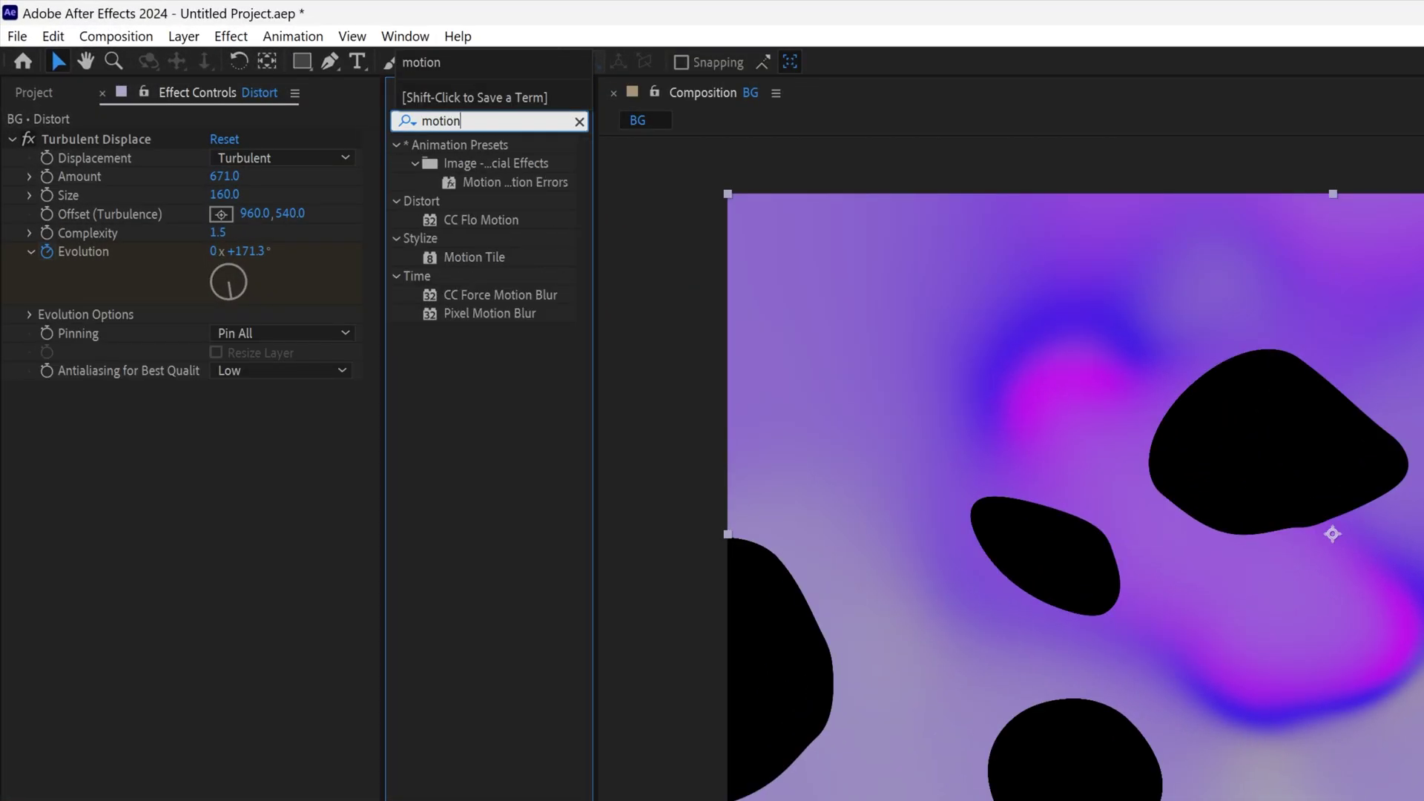
pyautogui.moveTo(487, 256); pyautogui.dragTo(162, 135)
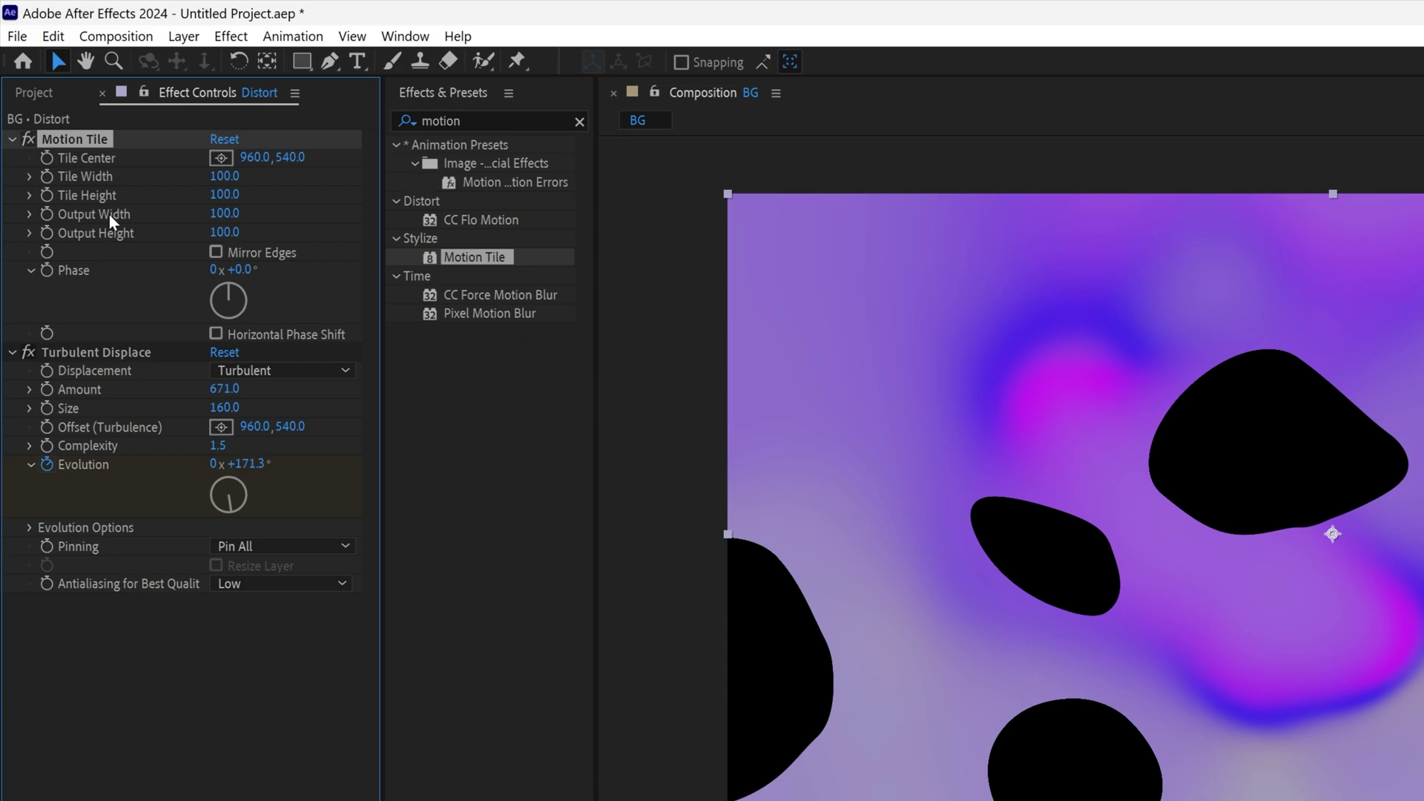
pyautogui.click(223, 214)
pyautogui.write('800')
pyautogui.press('Return')
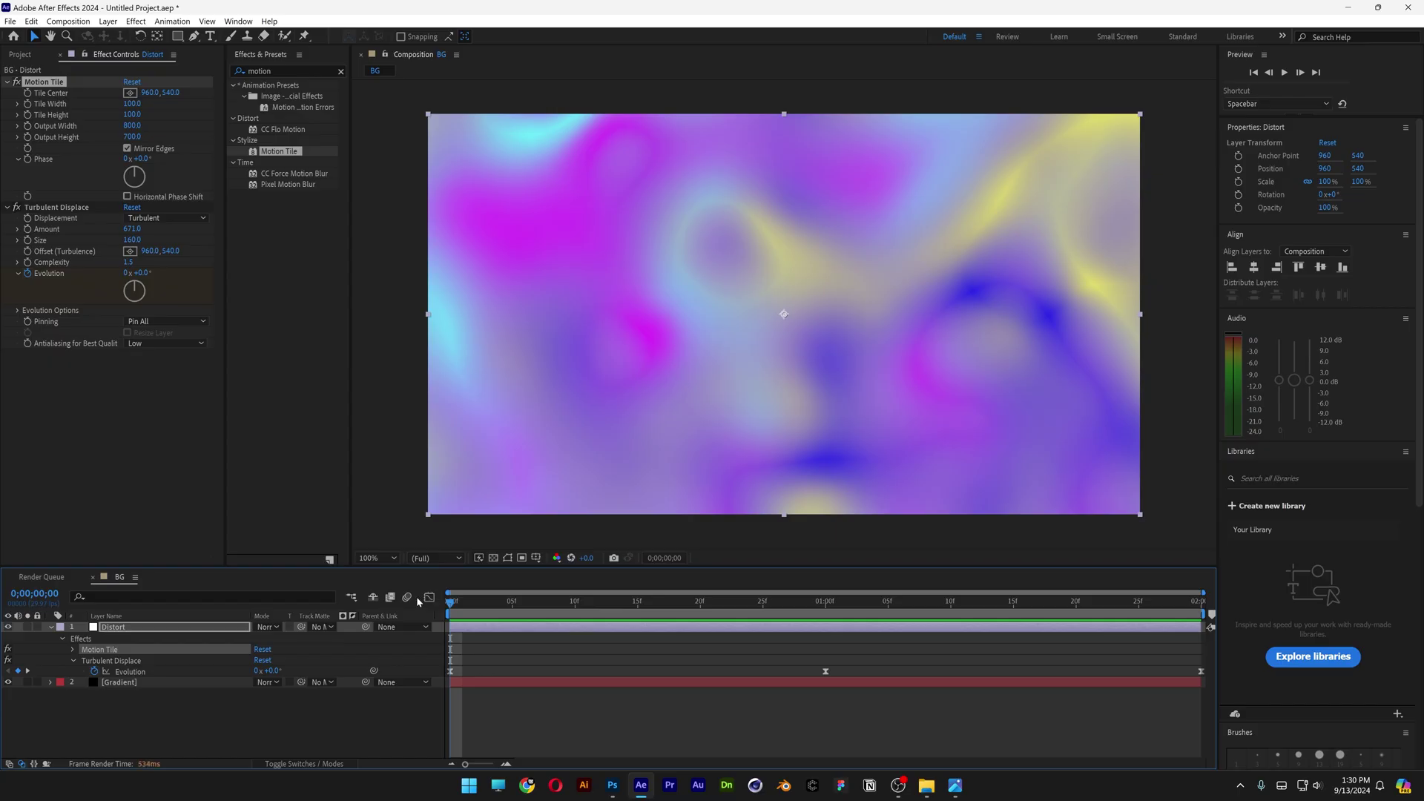
# Step: Preview the tiled distortion and raise Turbulent Displace Size to 332
pyautogui.press('space')
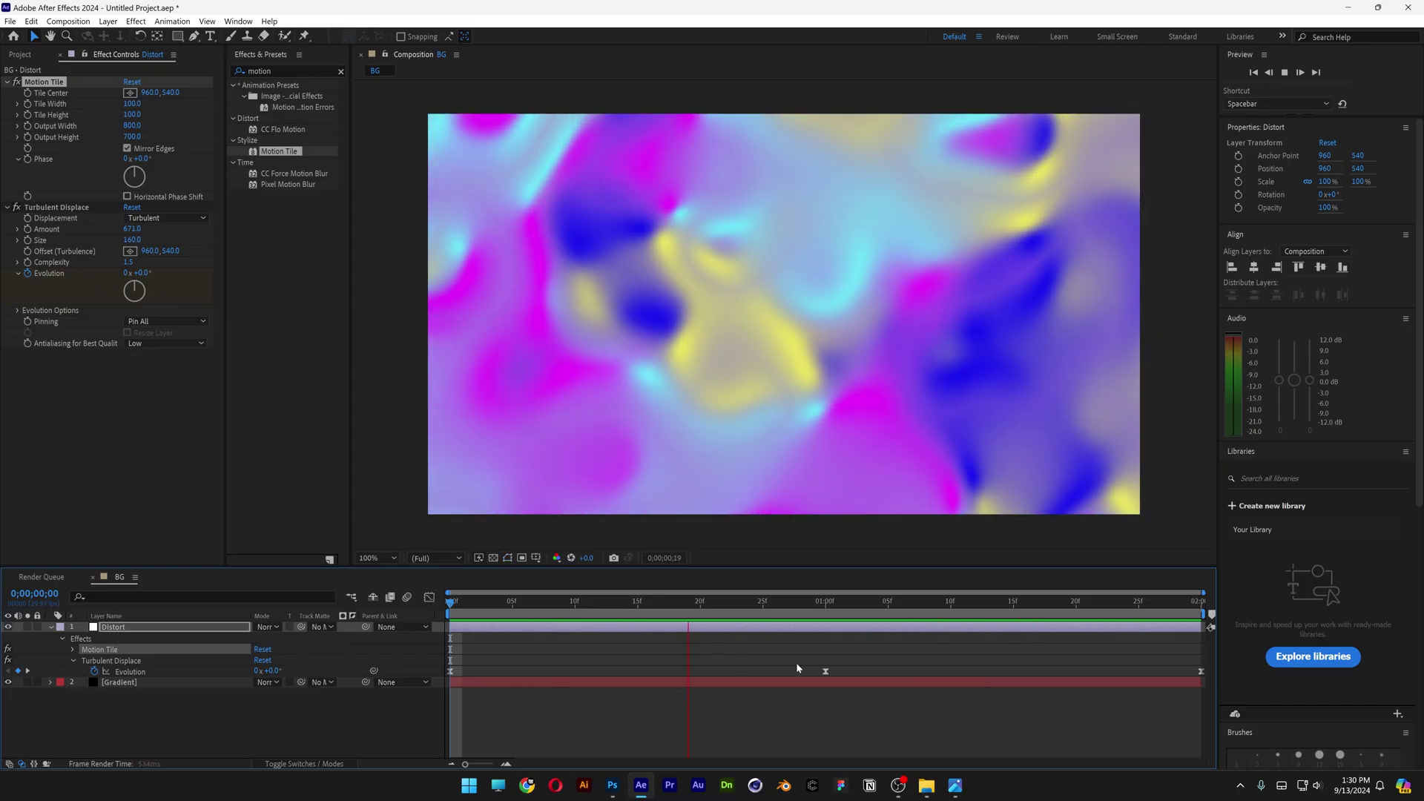
pyautogui.press('space')
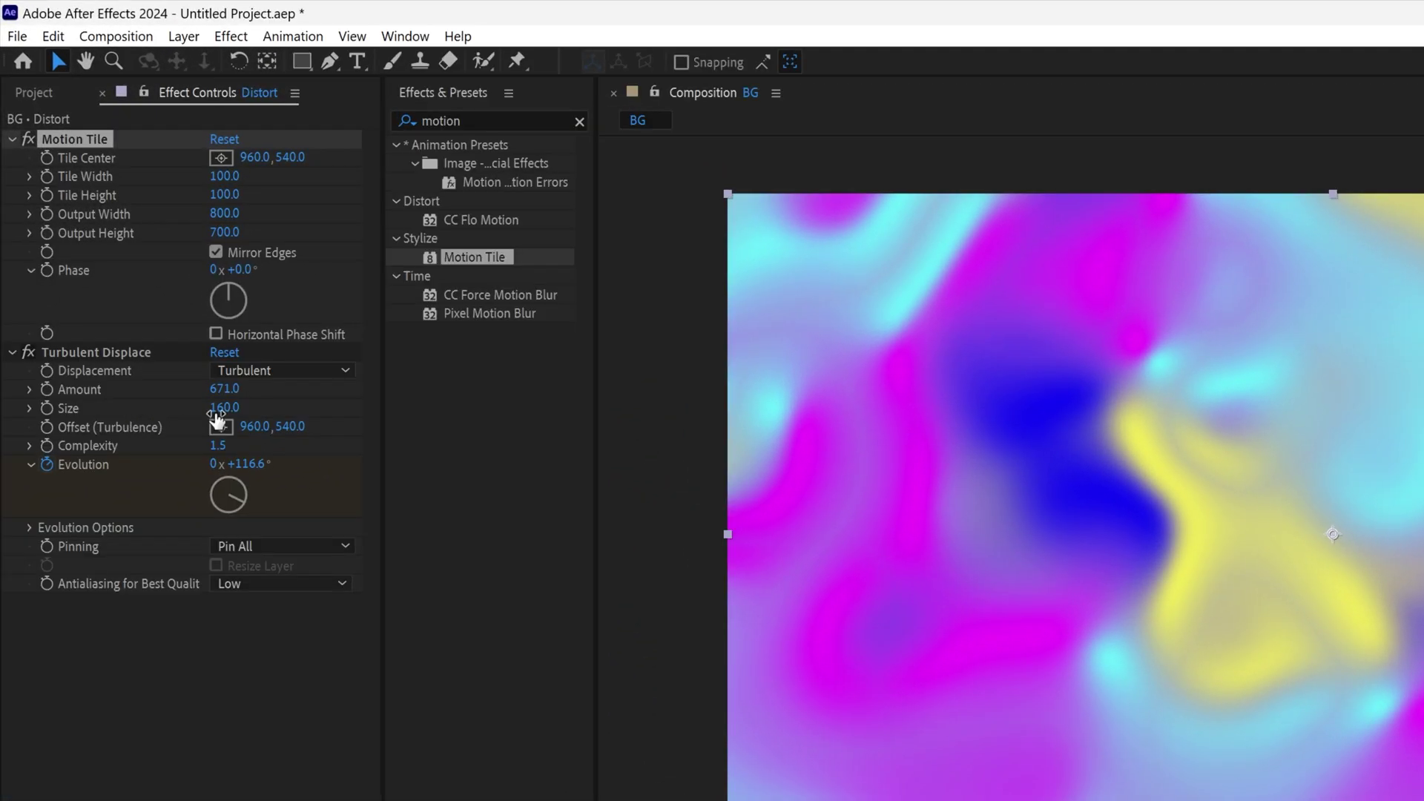
pyautogui.moveTo(229, 410); pyautogui.dragTo(463, 412)
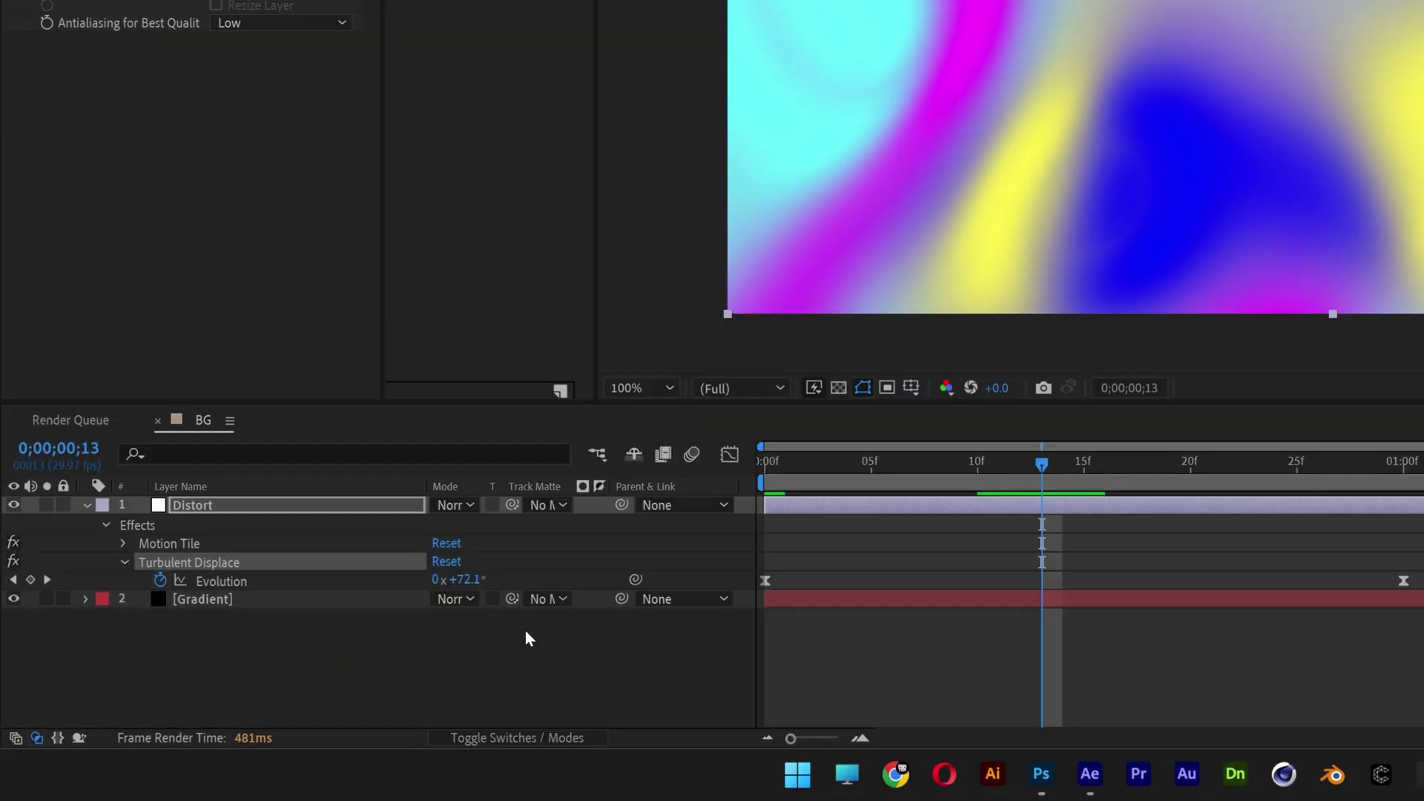
# Step: Add an adjustment layer named Colorama and apply the Colorama effect to it
pyautogui.rightClick(454, 674)
pyautogui.moveTo(613, 421)
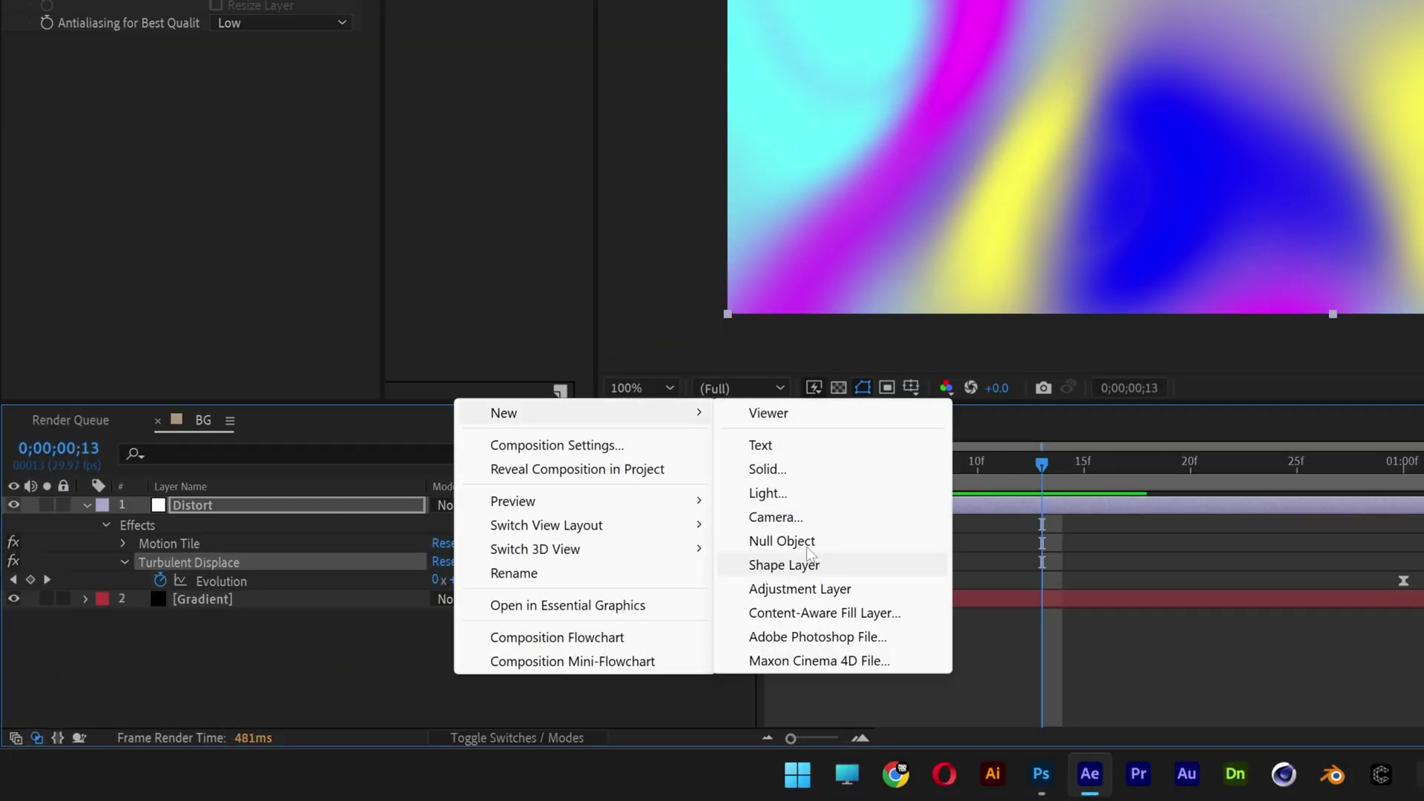
pyautogui.click(797, 588)
pyautogui.rightClick(202, 502)
pyautogui.click(415, 436)
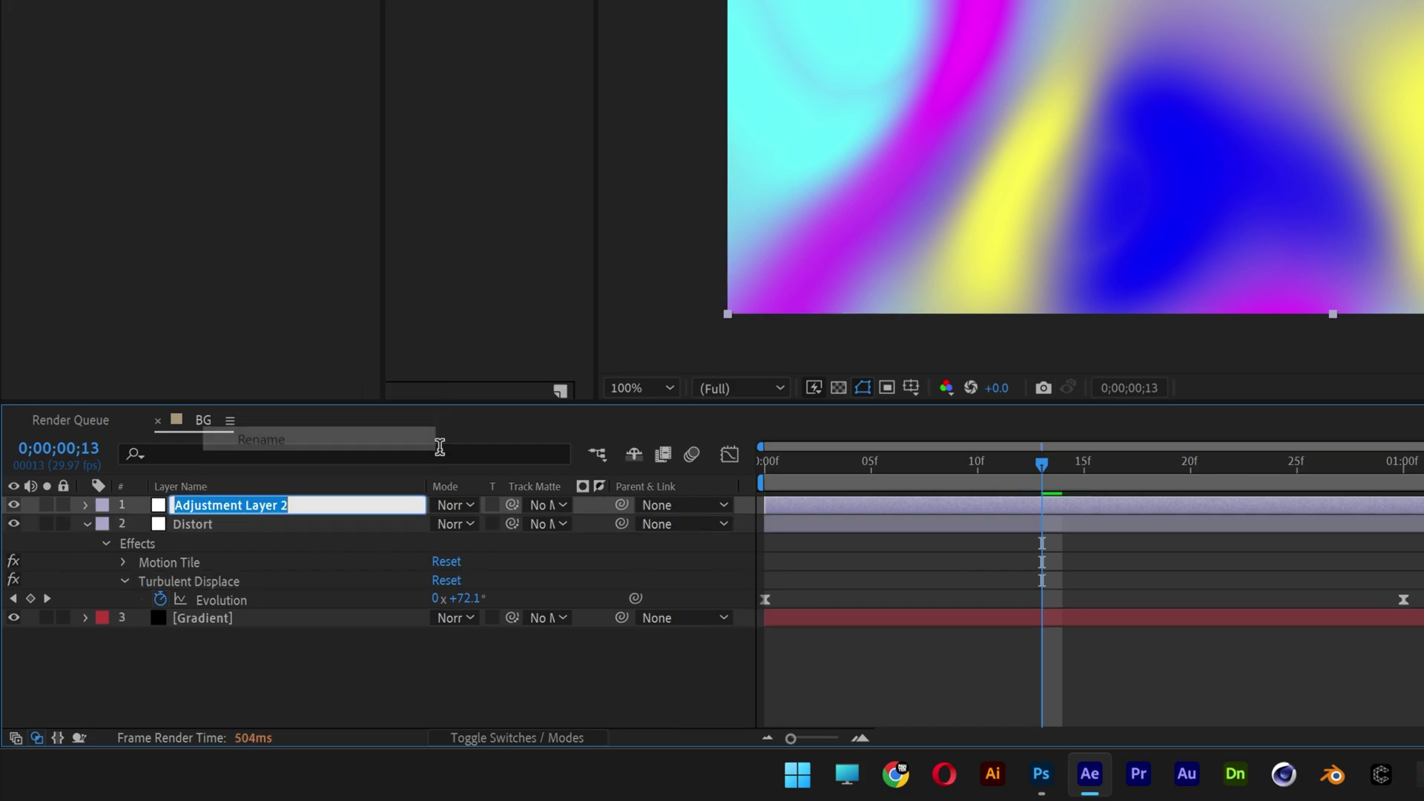
pyautogui.write('Colorama')
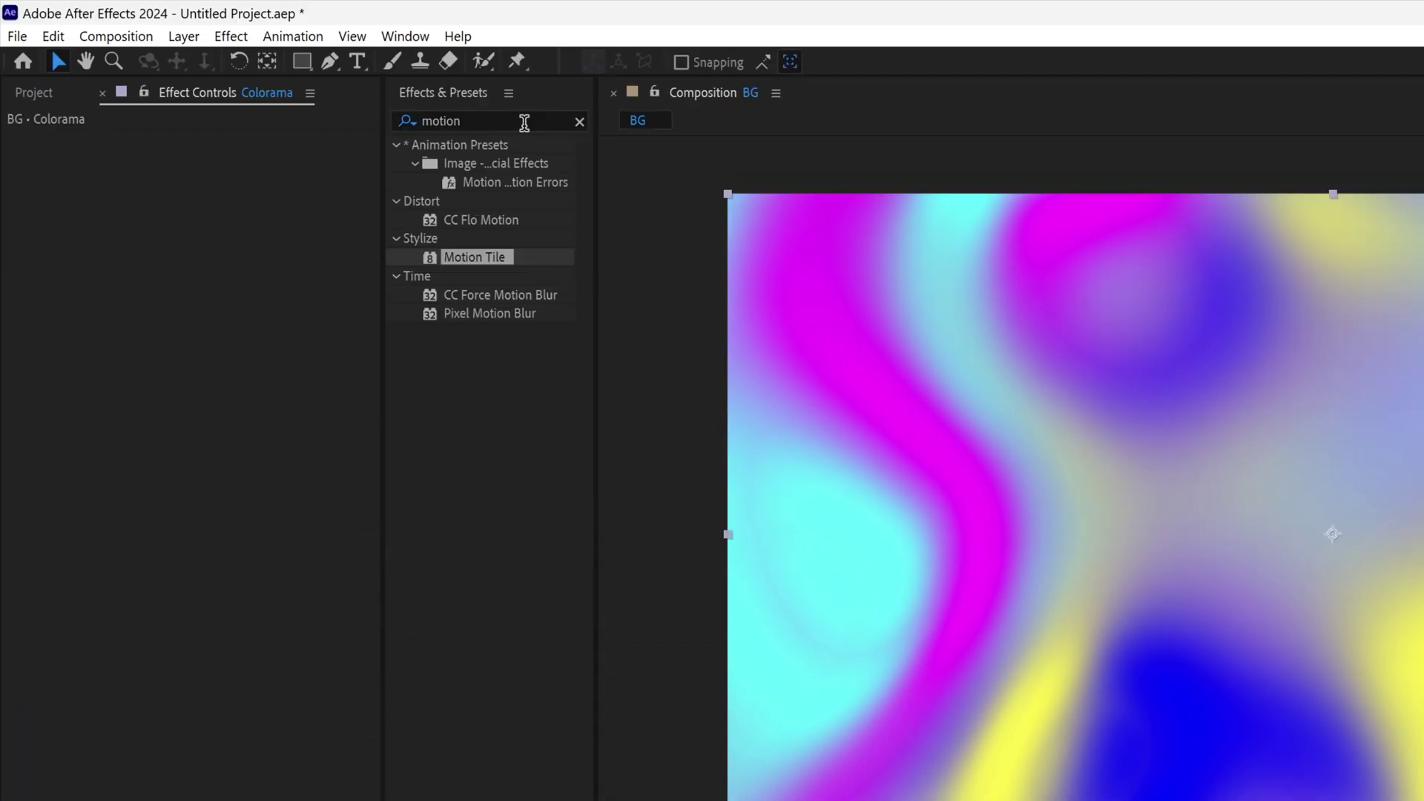
pyautogui.click(391, 122)
pyautogui.write('colorama')
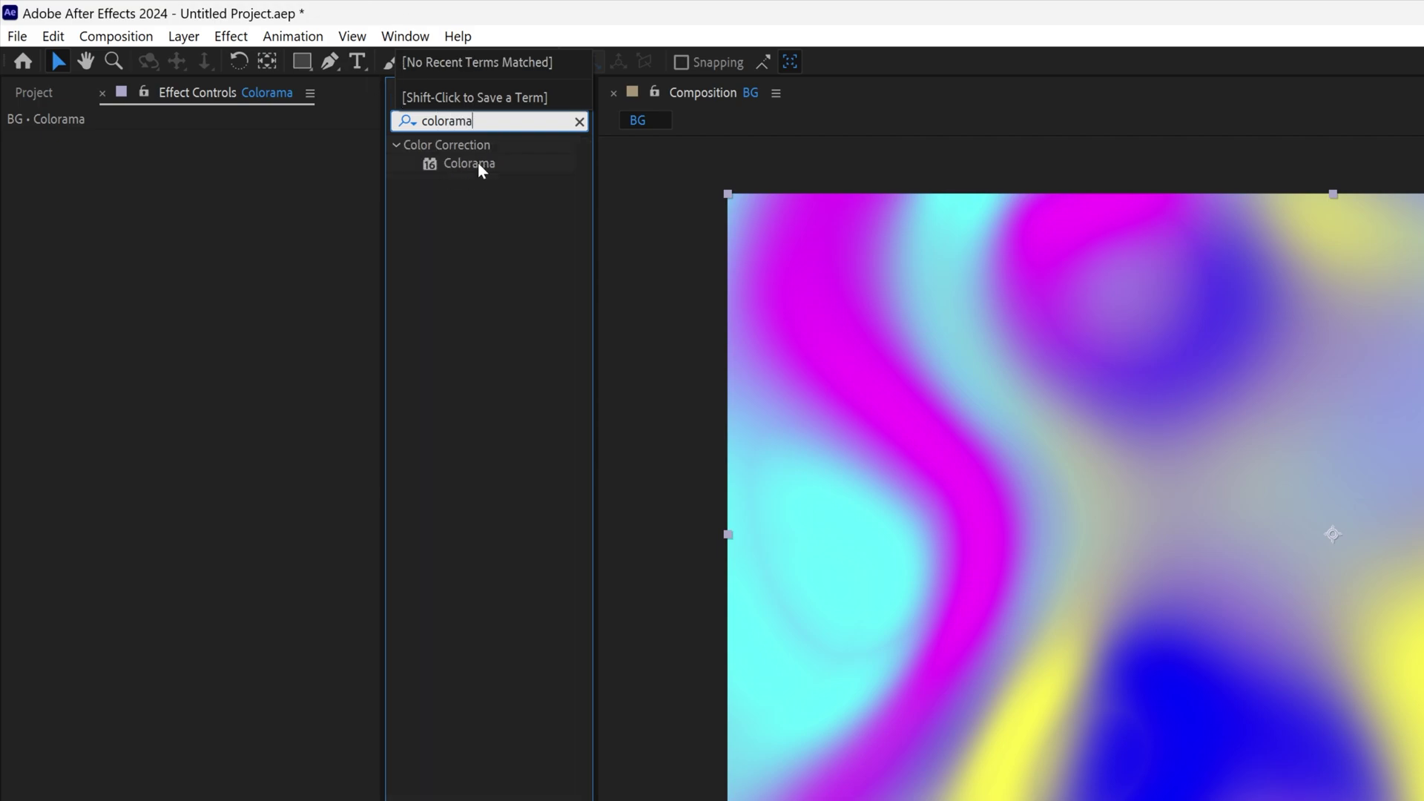
pyautogui.moveTo(481, 170); pyautogui.dragTo(285, 503)
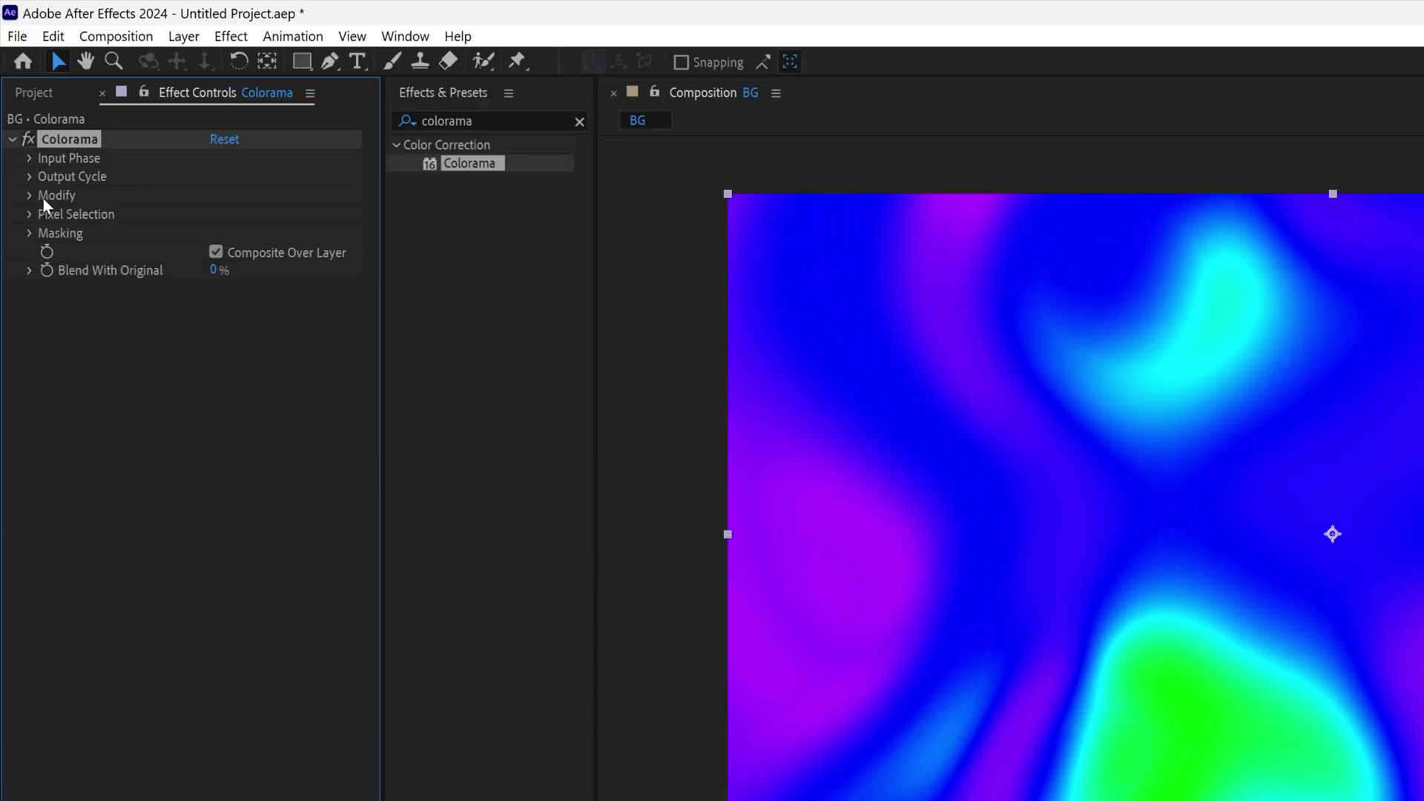
# Step: Edit the Output Cycle: remove red and green, make yellow orange, reposition magenta and cyan
pyautogui.click(29, 177)
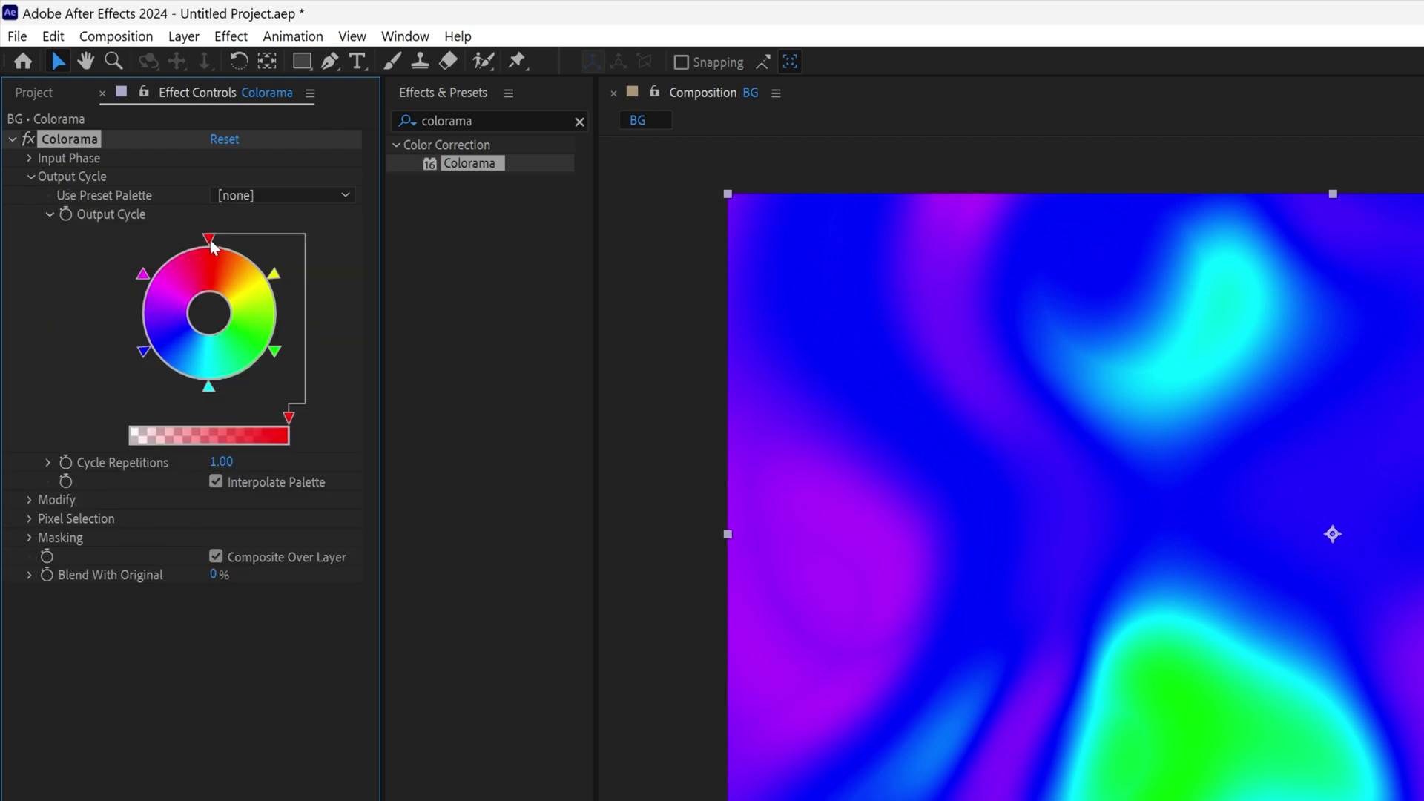
pyautogui.moveTo(210, 239); pyautogui.dragTo(214, 184)
pyautogui.moveTo(275, 351); pyautogui.dragTo(336, 387)
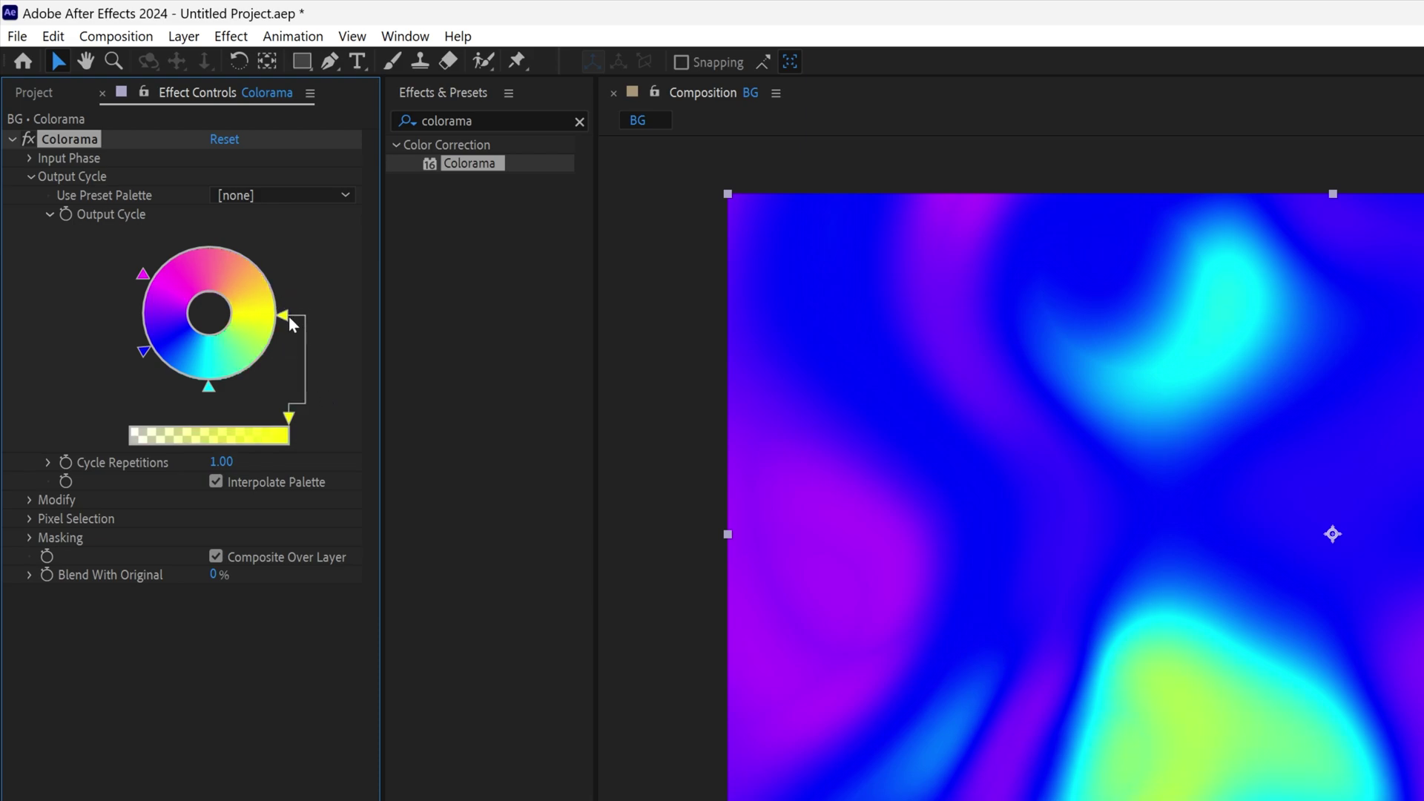
pyautogui.doubleClick(288, 316)
pyautogui.moveTo(620, 739); pyautogui.dragTo(597, 739)
pyautogui.click(730, 648)
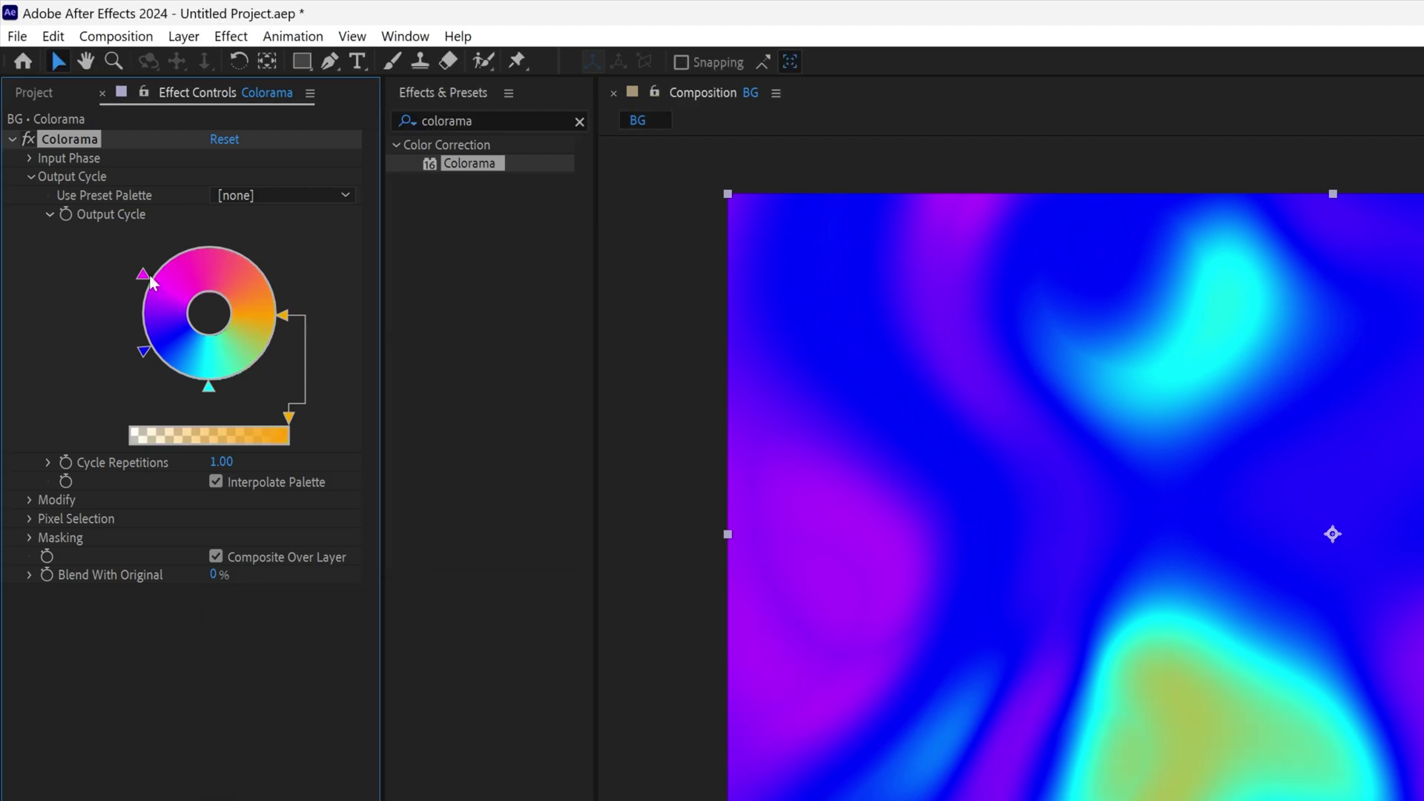
pyautogui.moveTo(142, 276); pyautogui.dragTo(214, 238)
pyautogui.moveTo(208, 386)
pyautogui.mouseDown()
pyautogui.moveTo(132, 321)
pyautogui.moveTo(200, 397)
pyautogui.mouseUp()
pyautogui.click(288, 320)
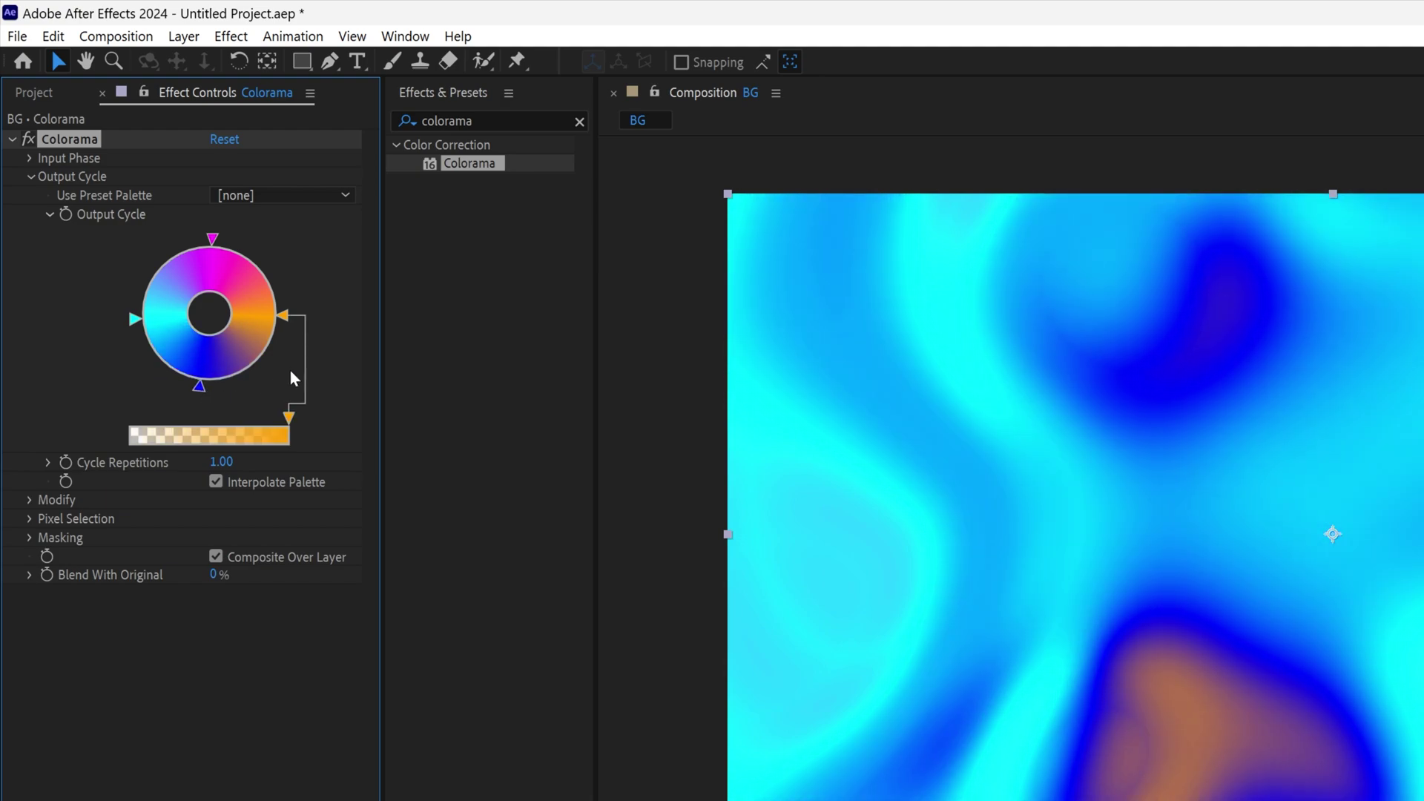
# Step: Set the Colorama phase shift to 21° and blend the layer in Color mode
pyautogui.click(29, 159)
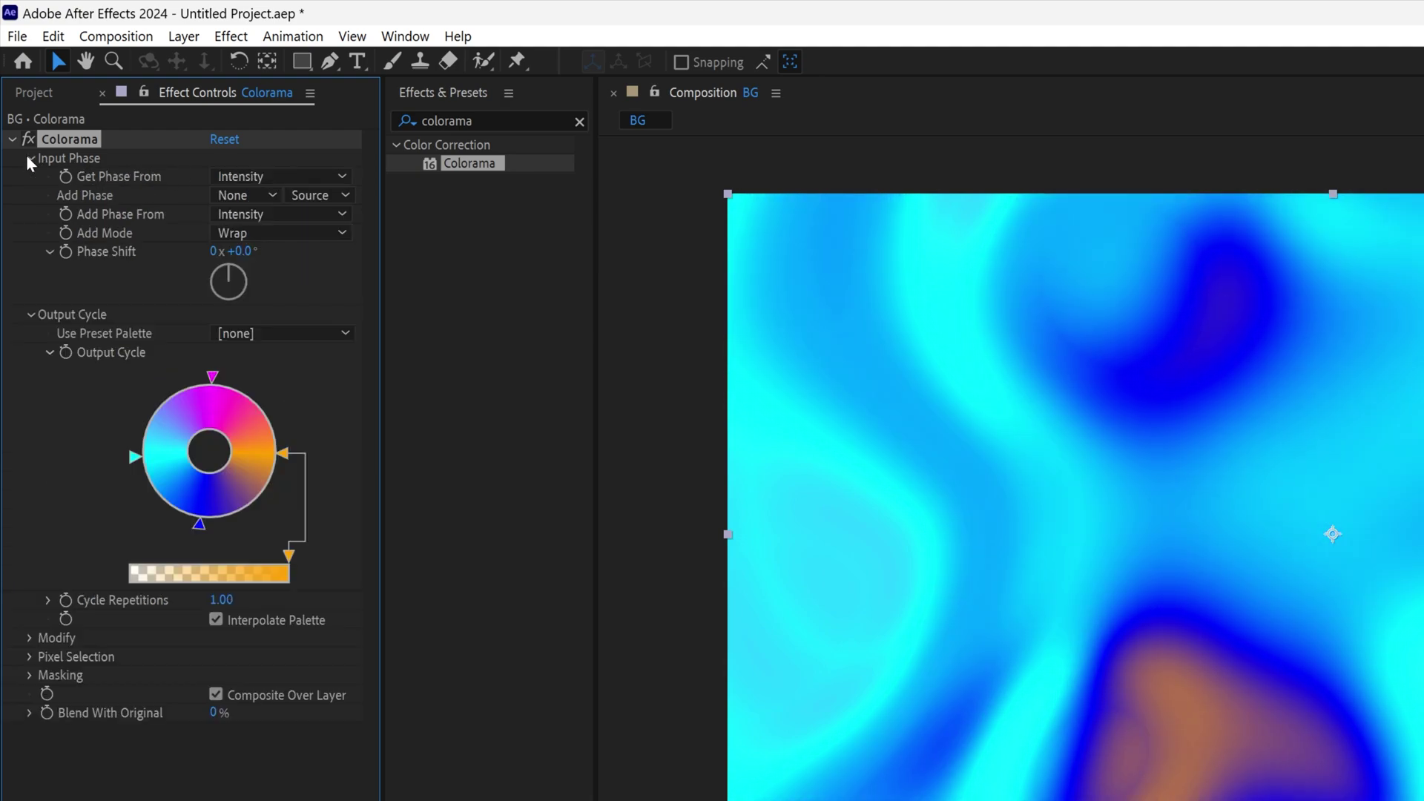
pyautogui.moveTo(234, 271); pyautogui.dragTo(230, 322)
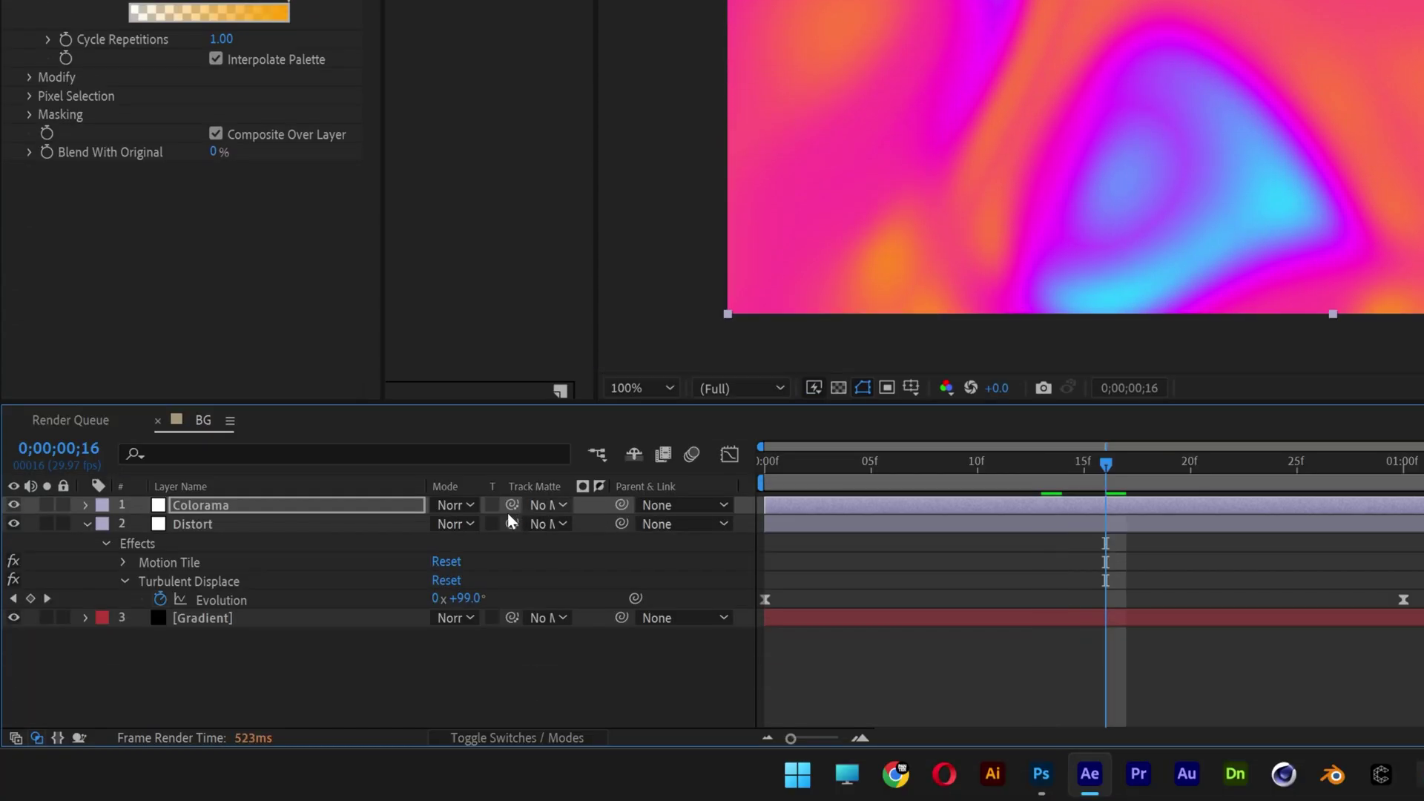
pyautogui.click(455, 507)
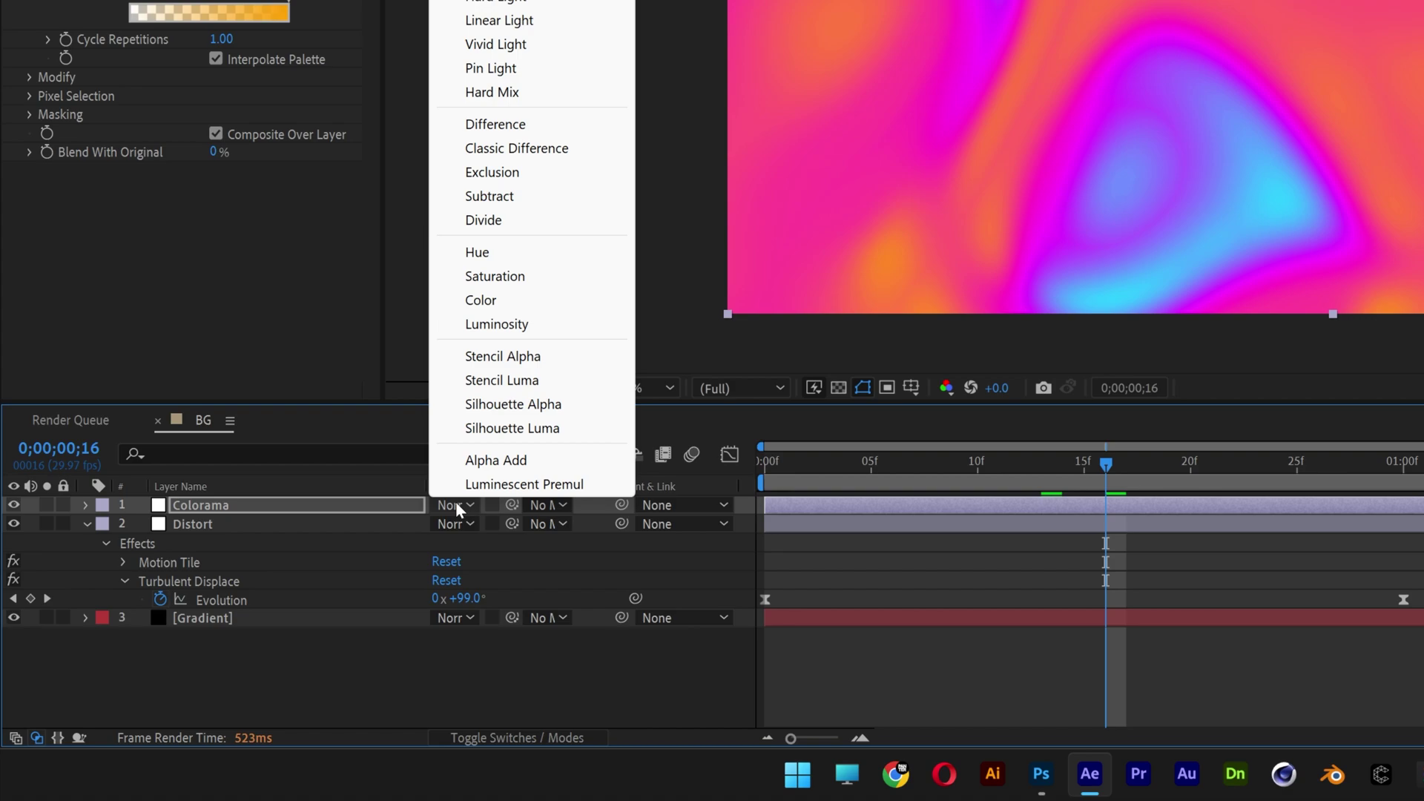
pyautogui.click(482, 304)
# Step: Add an adjustment layer named Noise and apply Add Grain to it
pyautogui.rightClick(261, 673)
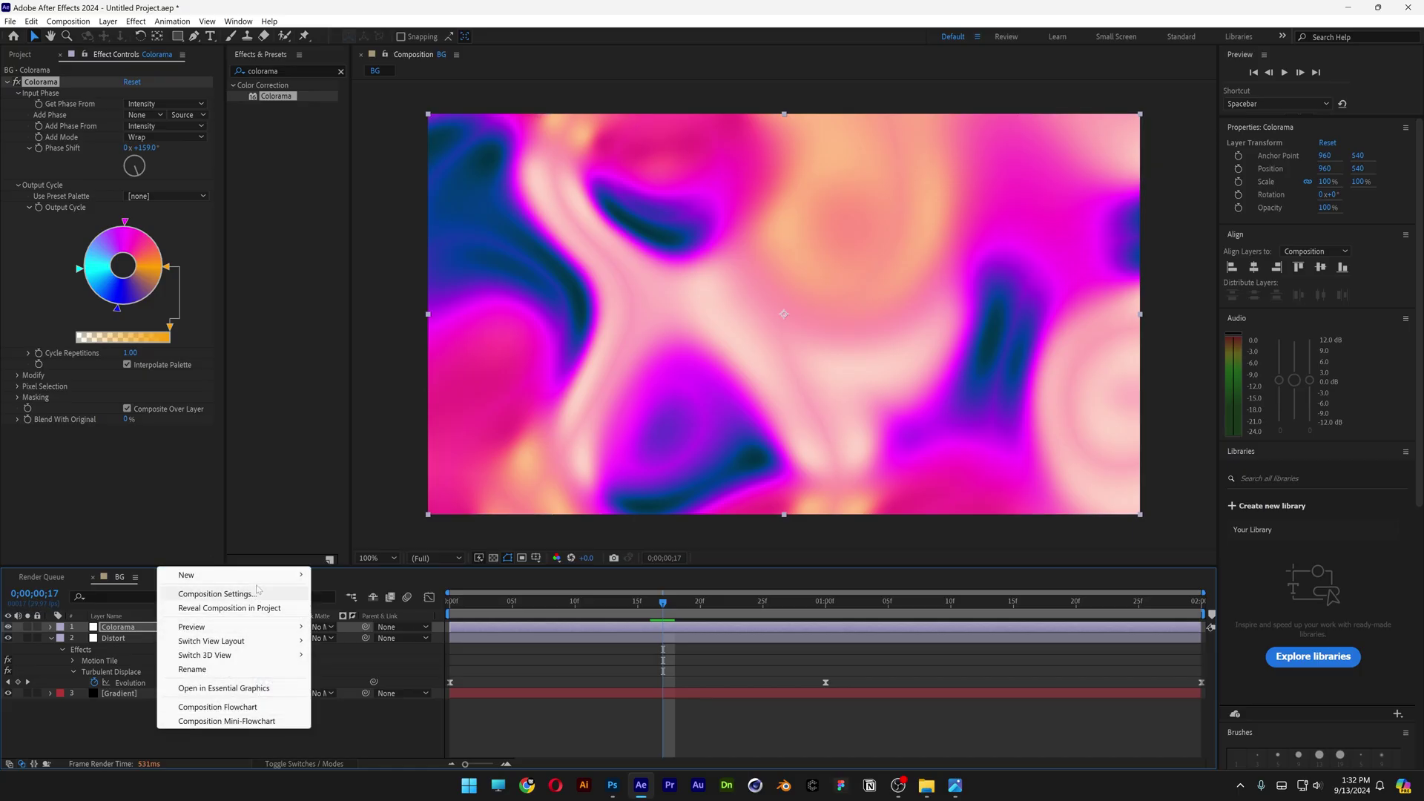
pyautogui.moveTo(431, 418)
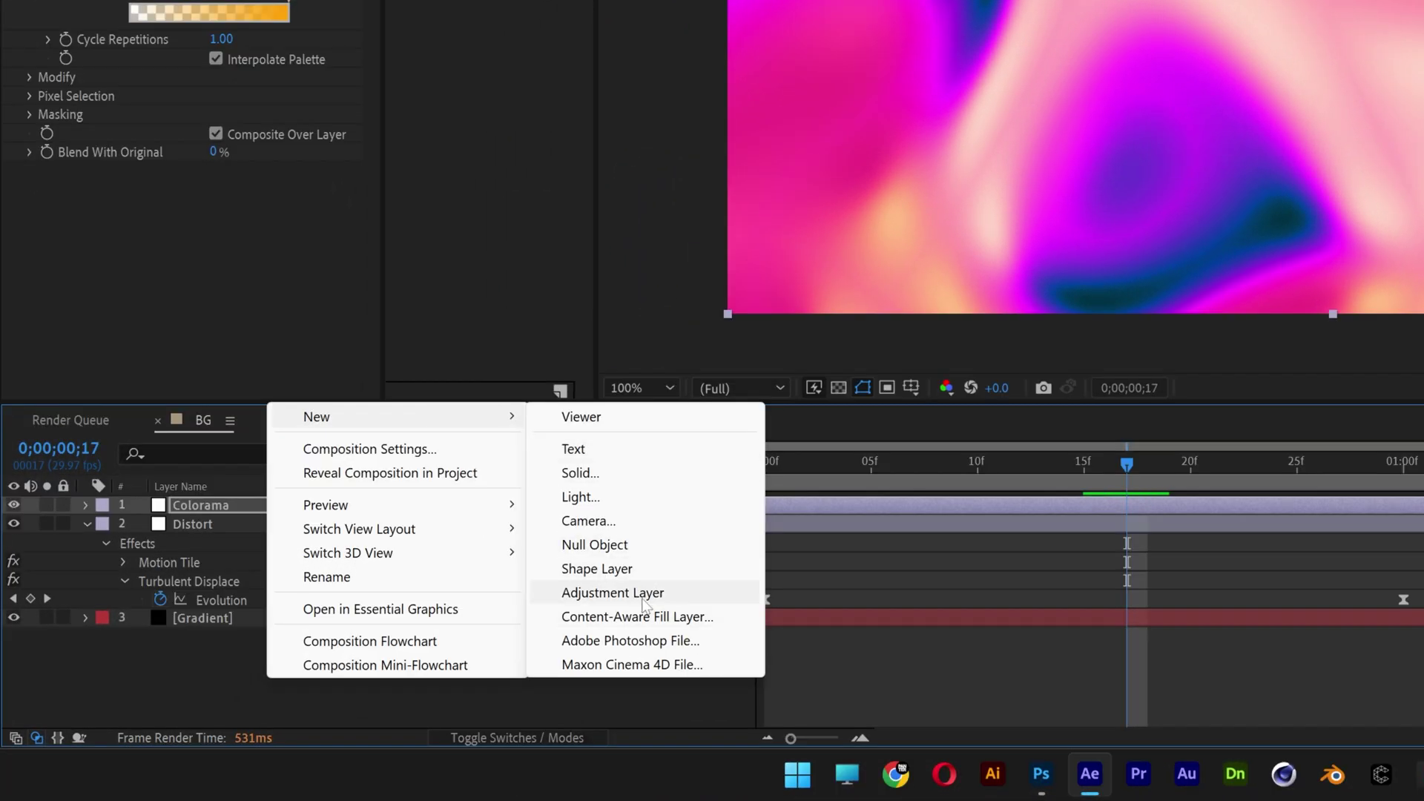
pyautogui.click(643, 593)
pyautogui.rightClick(256, 504)
pyautogui.click(329, 444)
pyautogui.write('Noi')
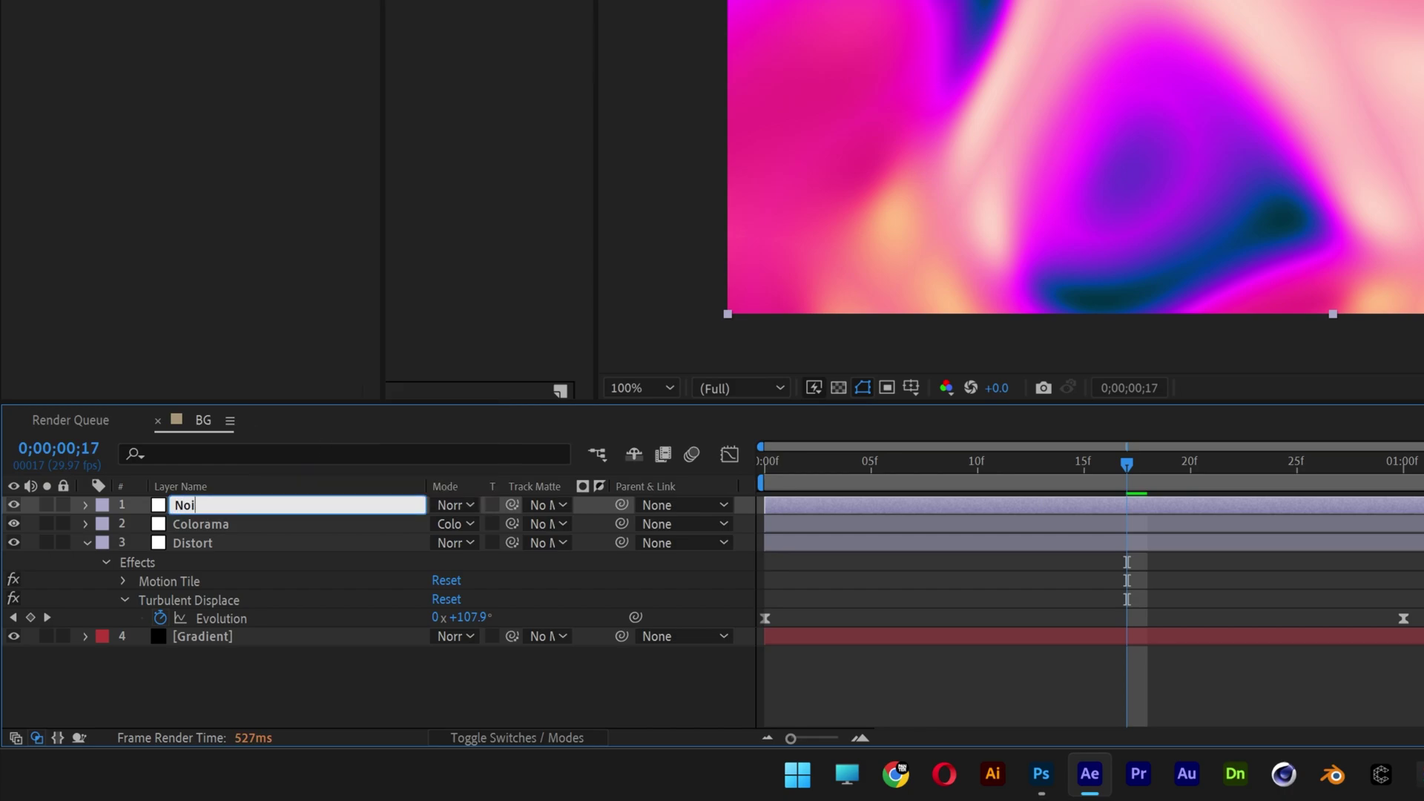
pyautogui.write('se')
pyautogui.press('Return')
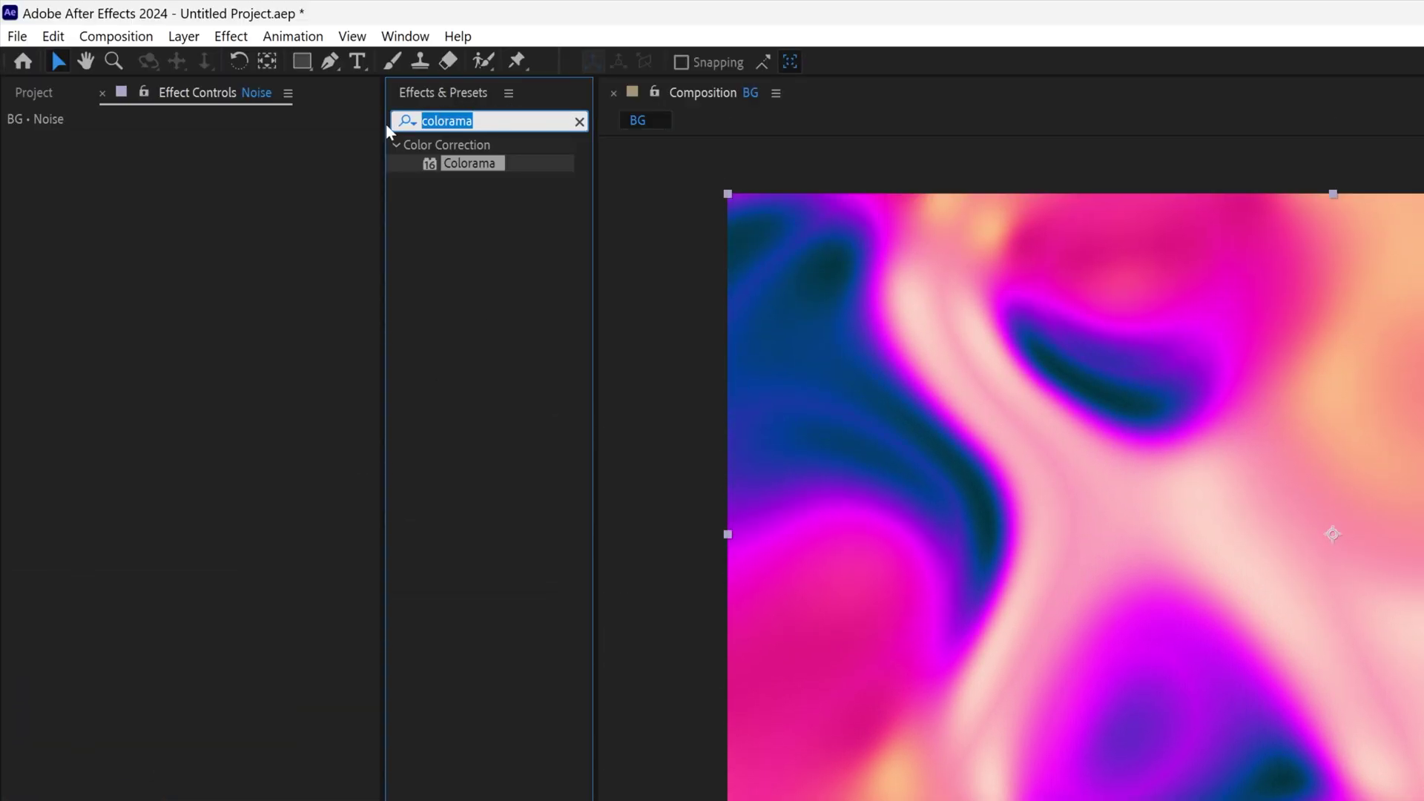
pyautogui.write('grain')
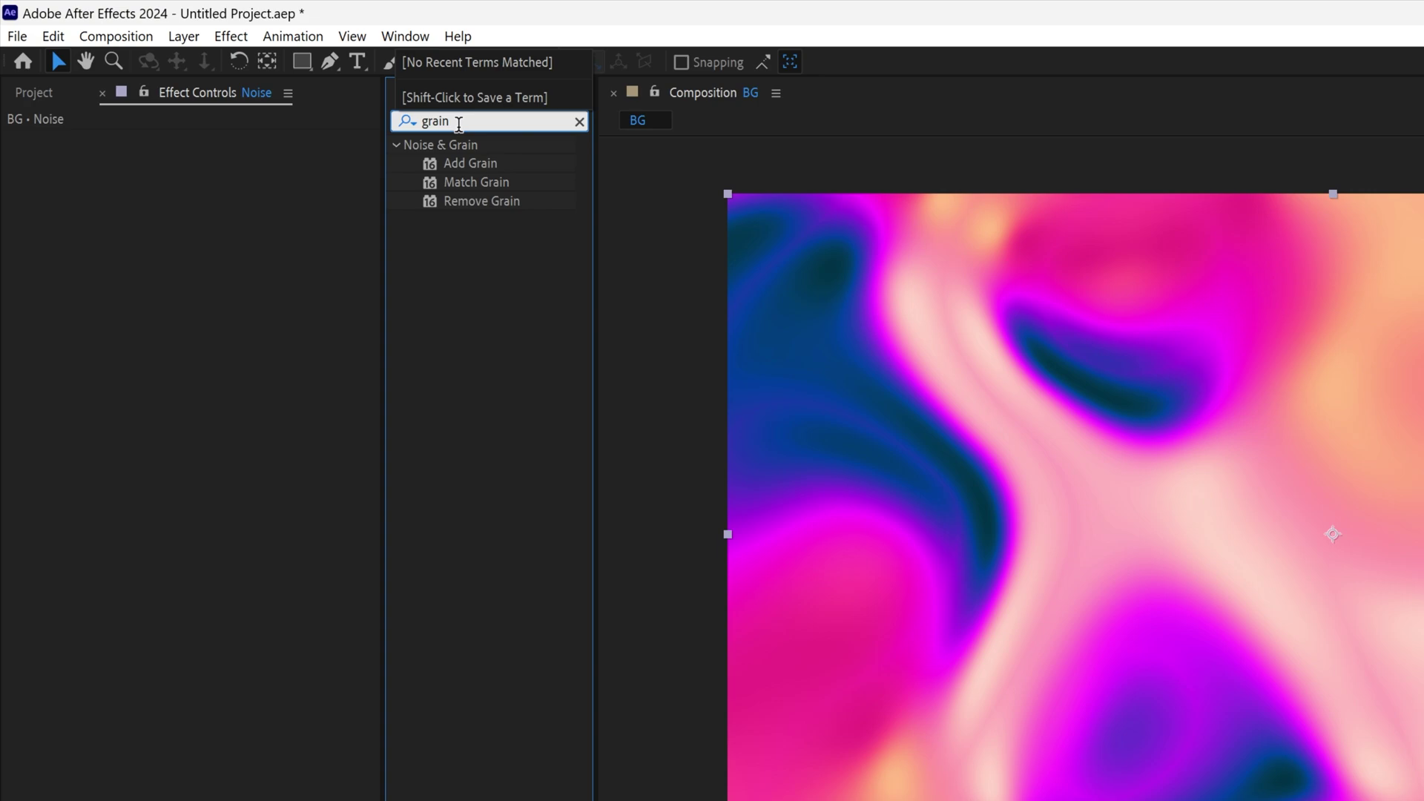
pyautogui.moveTo(471, 164); pyautogui.dragTo(233, 376)
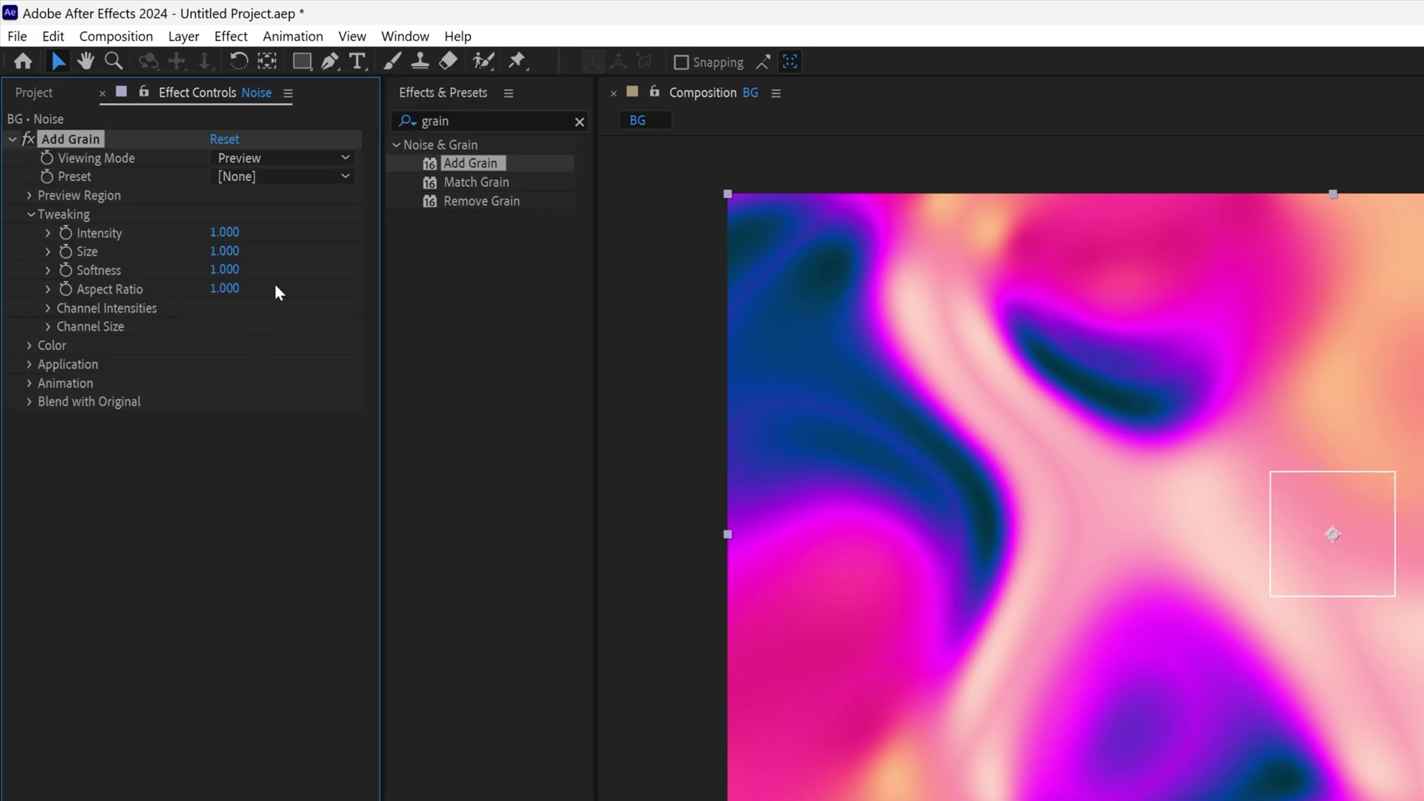
# Step: Set Add Grain's Viewing Mode to Final Output and its preset to Kodak Vision 200T
pyautogui.click(271, 160)
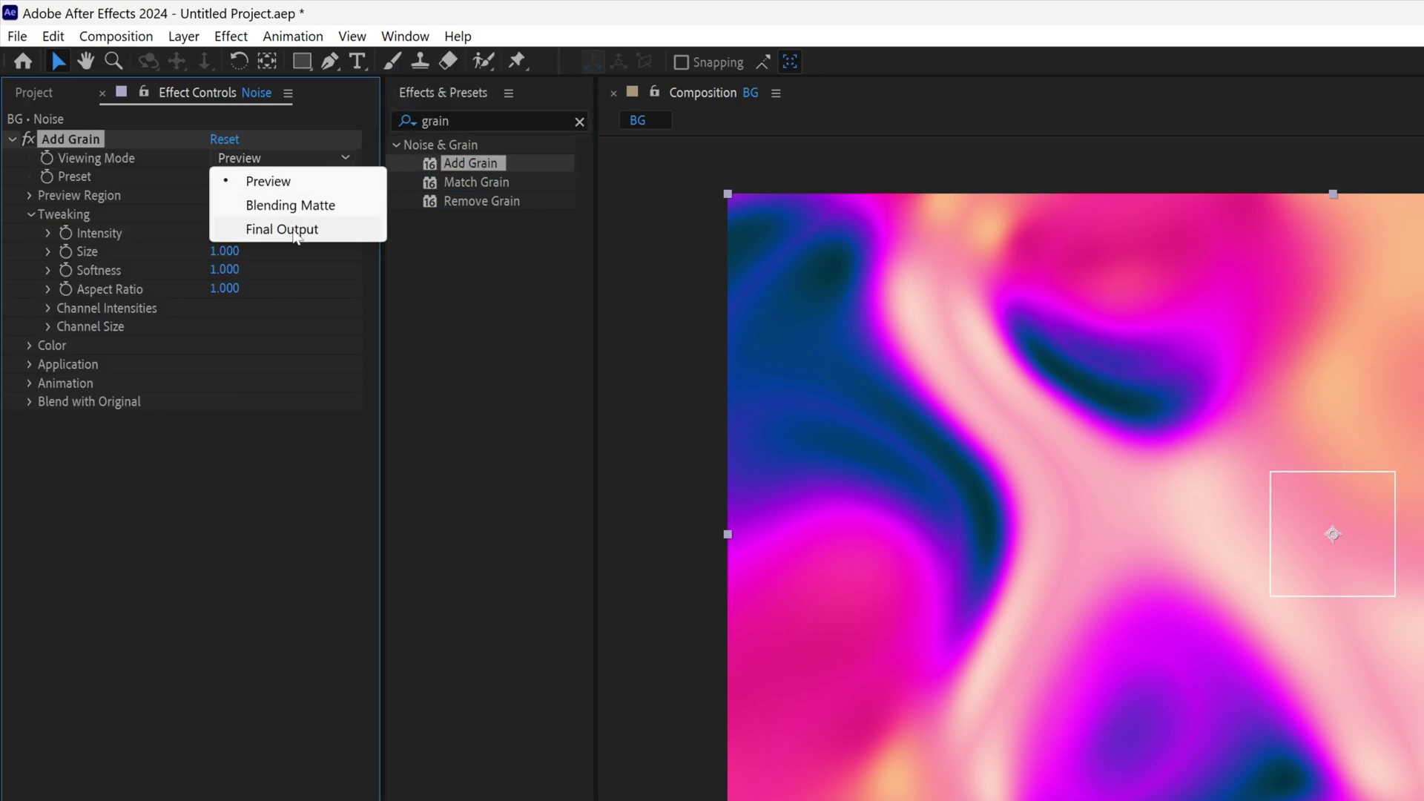
pyautogui.click(294, 230)
pyautogui.click(264, 178)
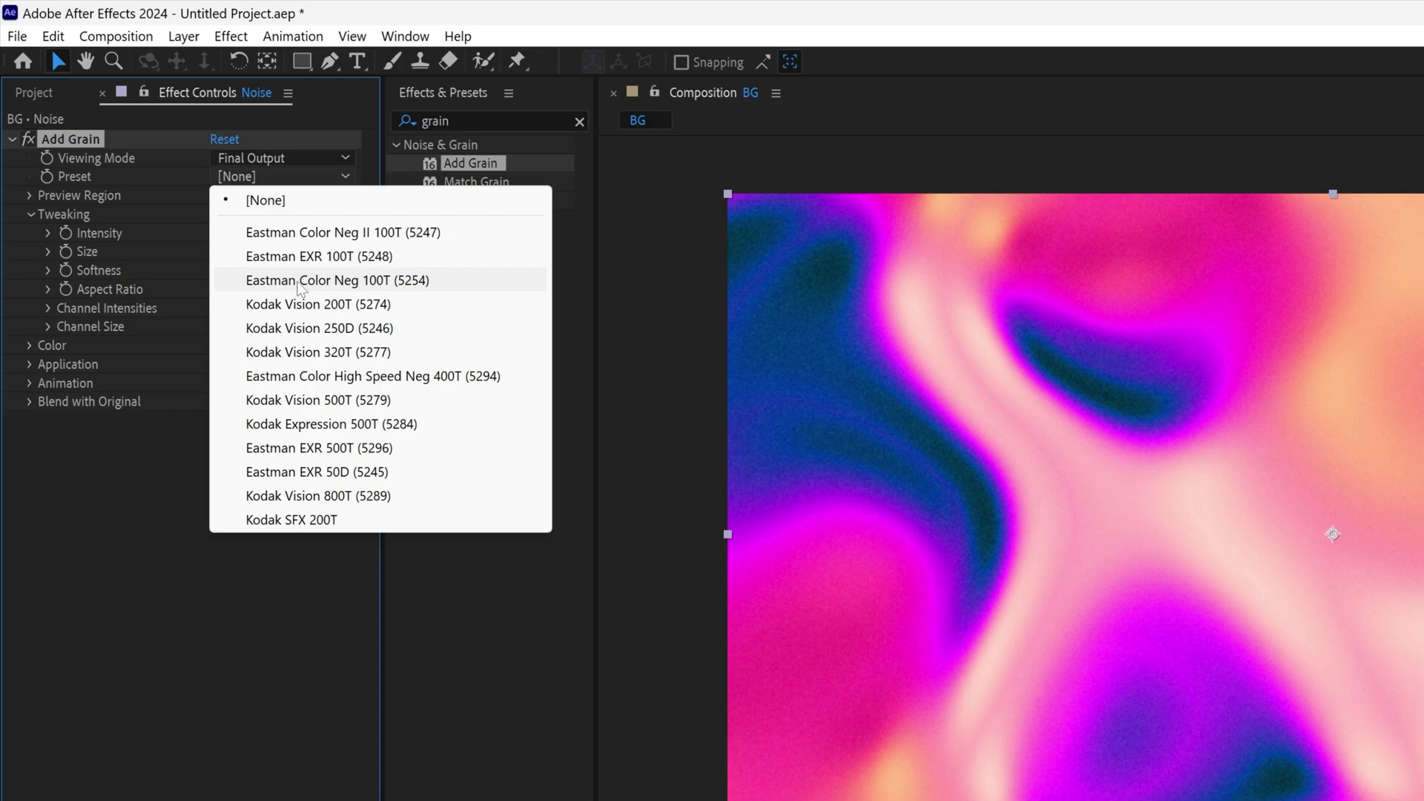
pyautogui.click(299, 282)
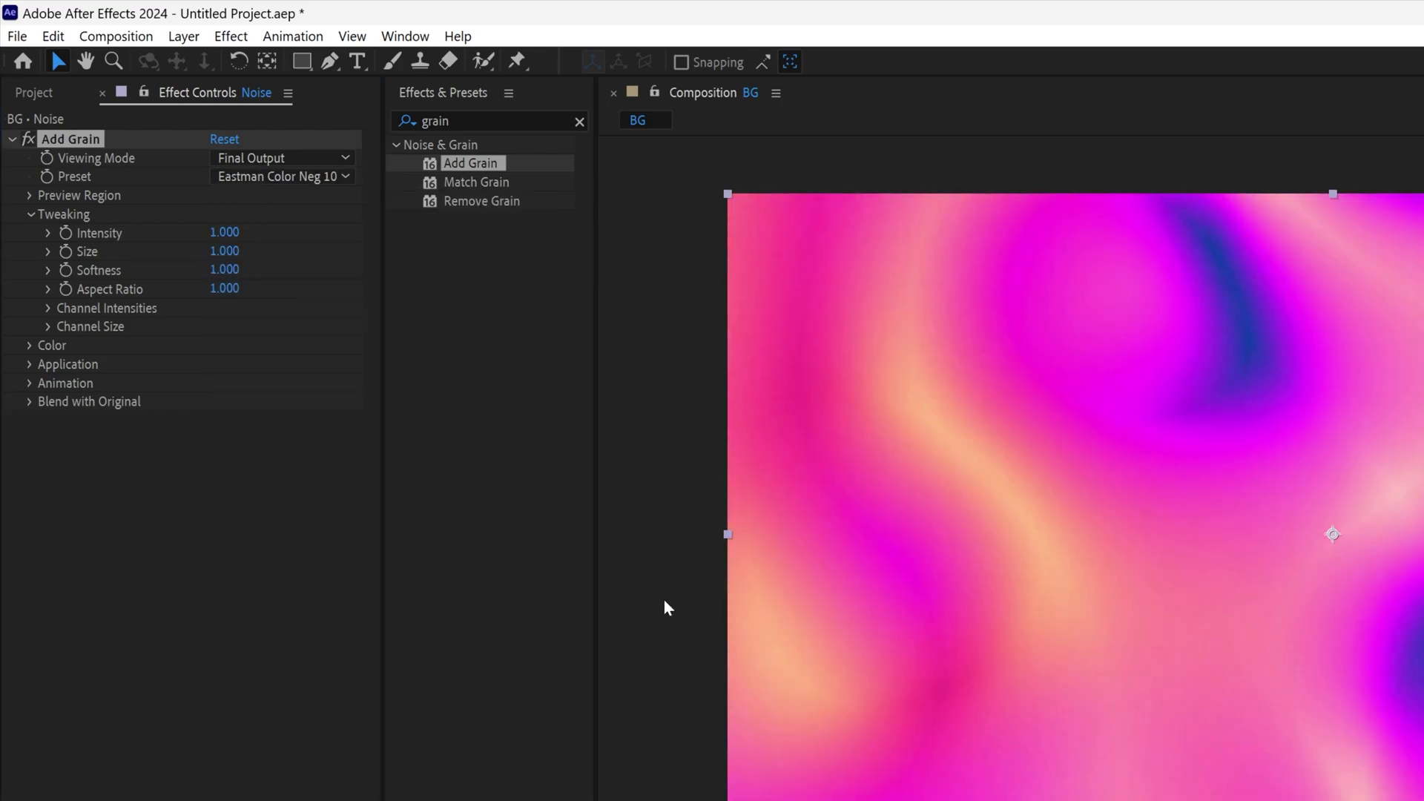
pyautogui.click(281, 176)
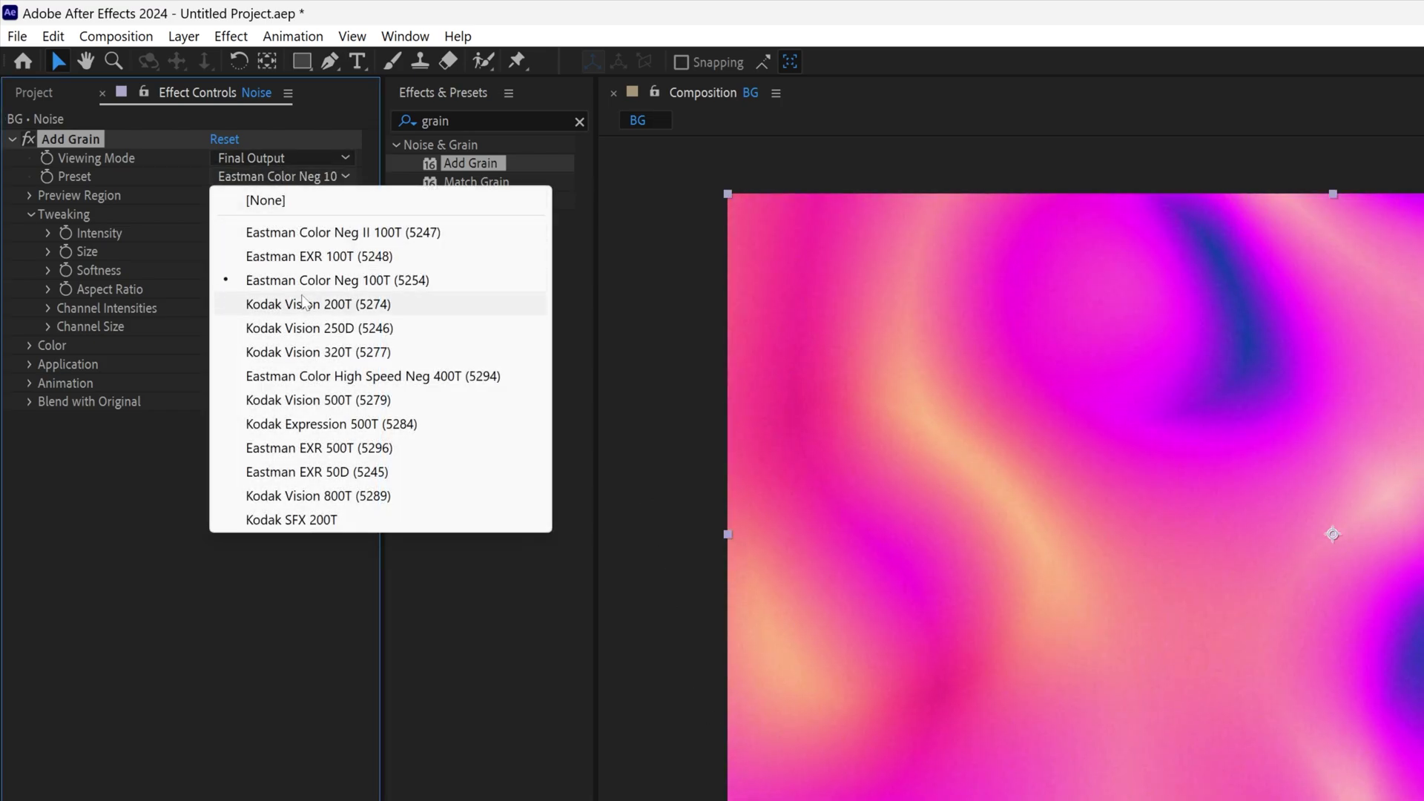
pyautogui.click(304, 302)
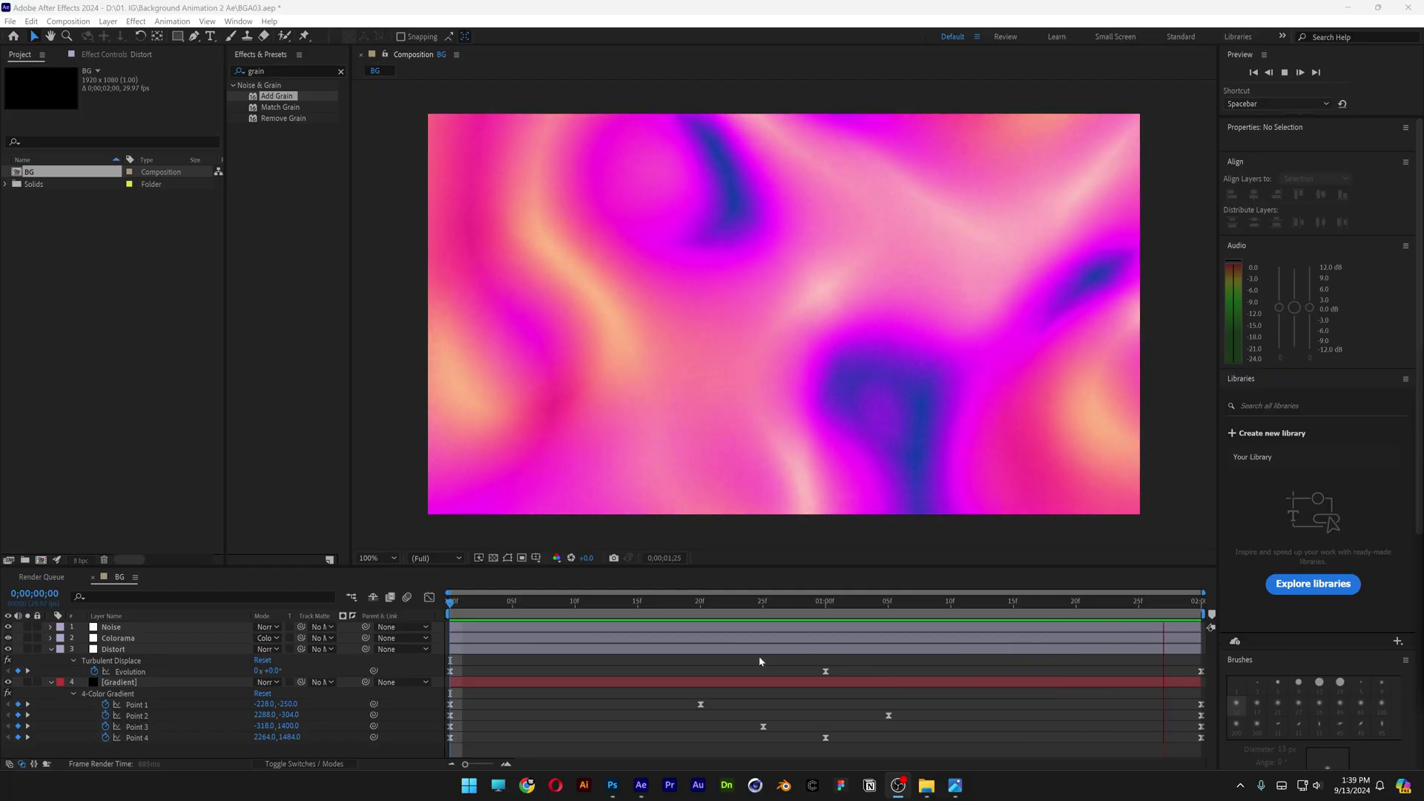